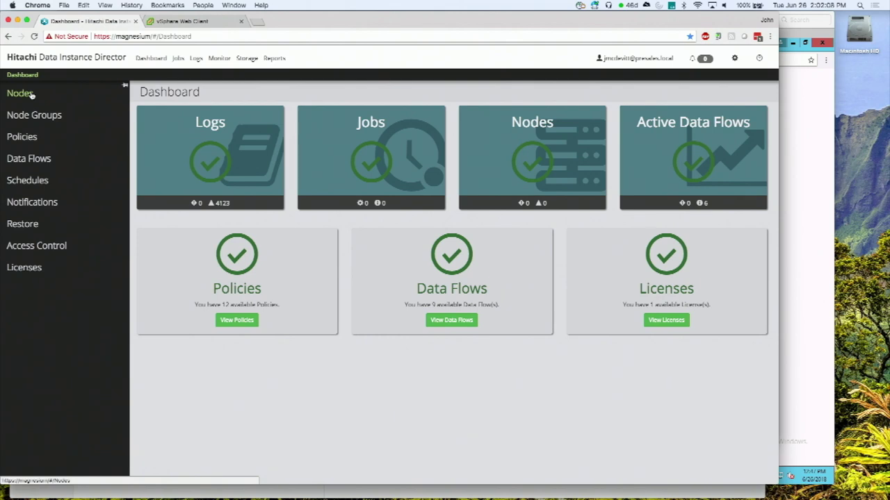
Step: Open the 'NFS -- short term and longterm object' policy to view its classifications and operations
left_click(22, 137)
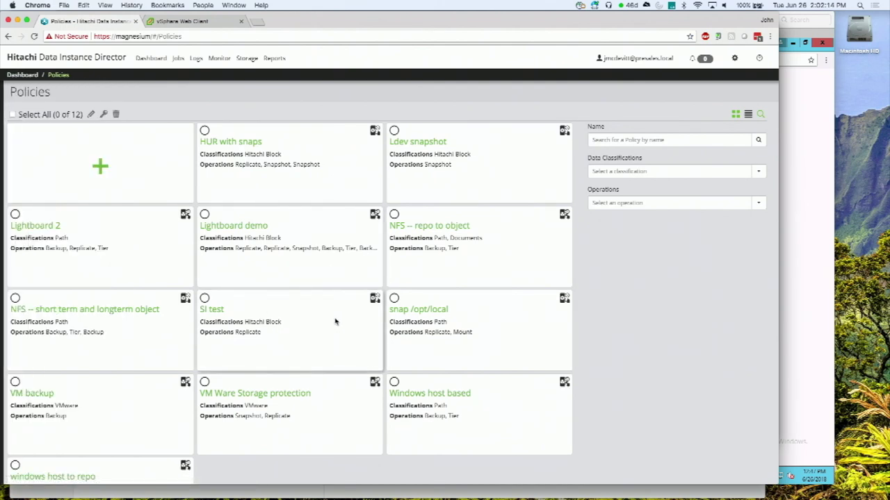
left_click(62, 313)
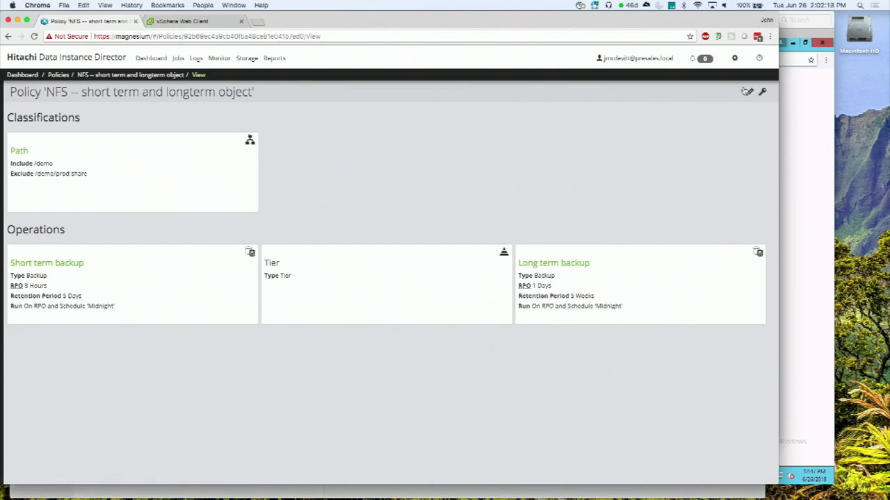
left_click(749, 93)
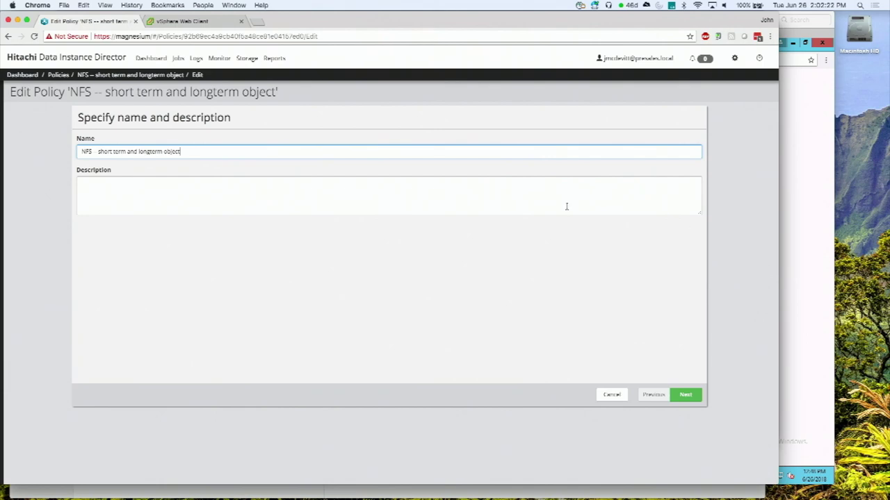
left_click(612, 395)
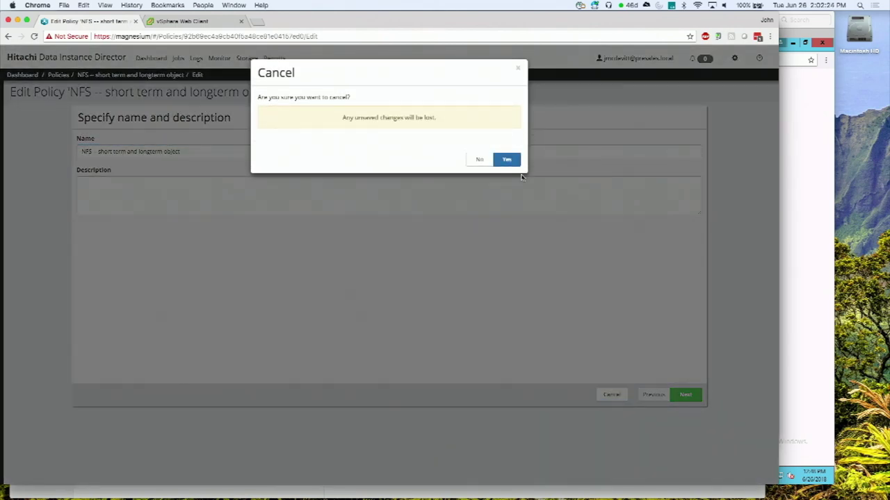
left_click(506, 163)
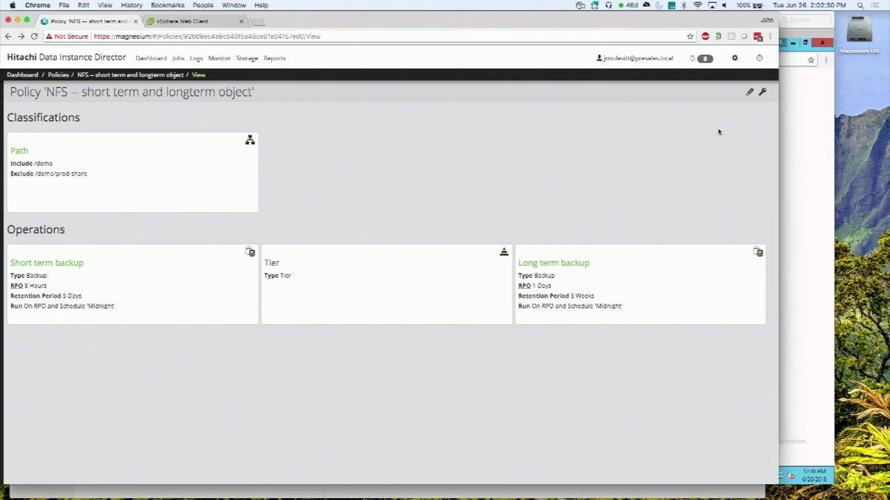
Step: Start editing the policy and review the Physical classification types available, discarding the new classification
left_click(750, 93)
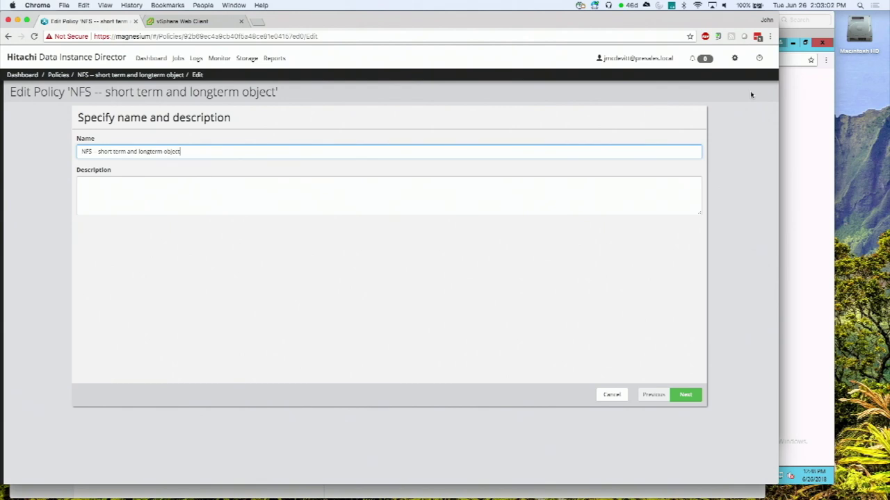
left_click(686, 394)
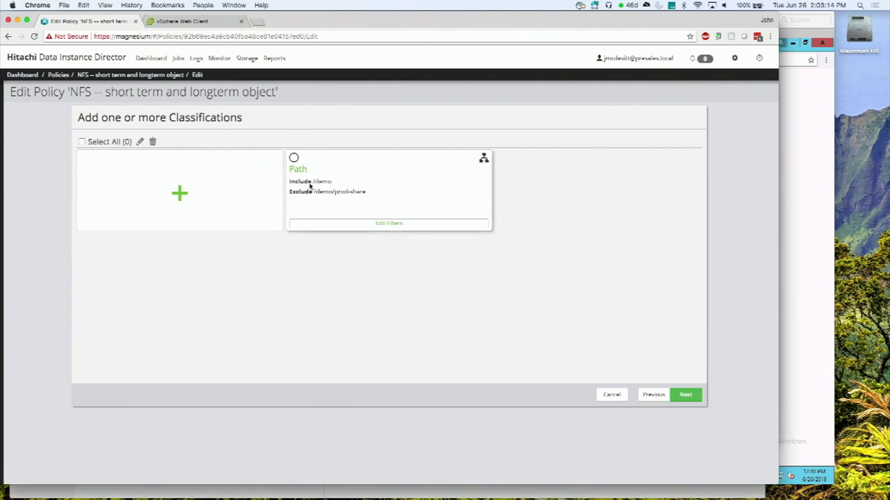
left_click(179, 193)
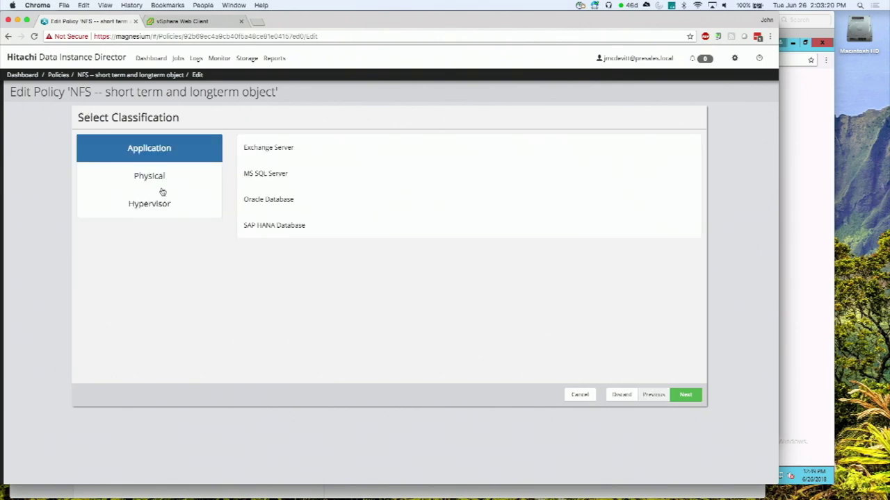
left_click(159, 185)
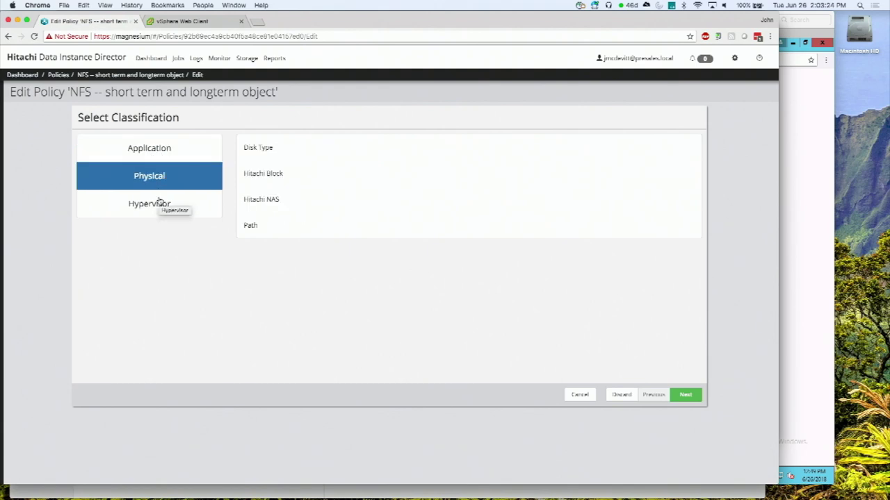
left_click(622, 396)
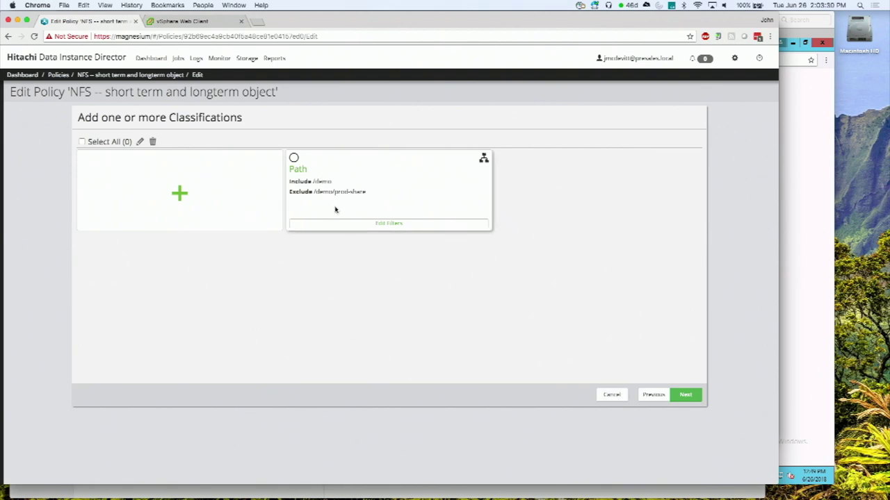
Step: Review the operation types that can be added to the policy, discard the new operation, and open the Short term backup attributes
left_click(695, 398)
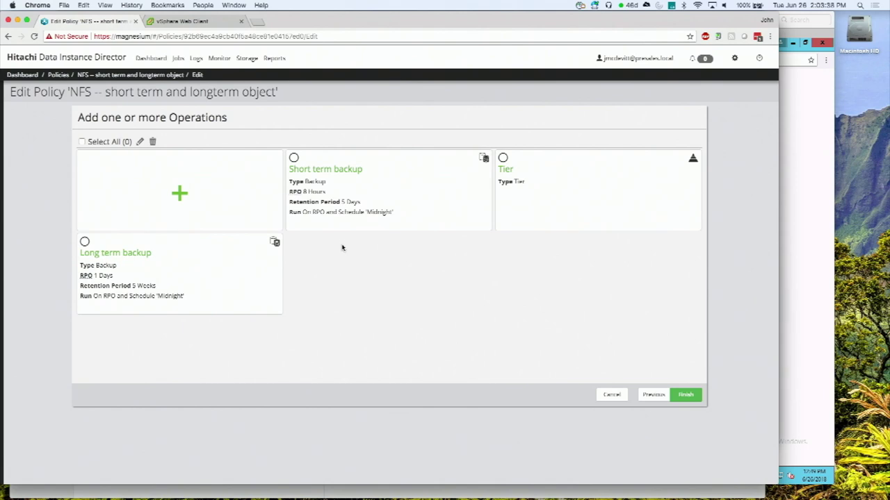
left_click(184, 194)
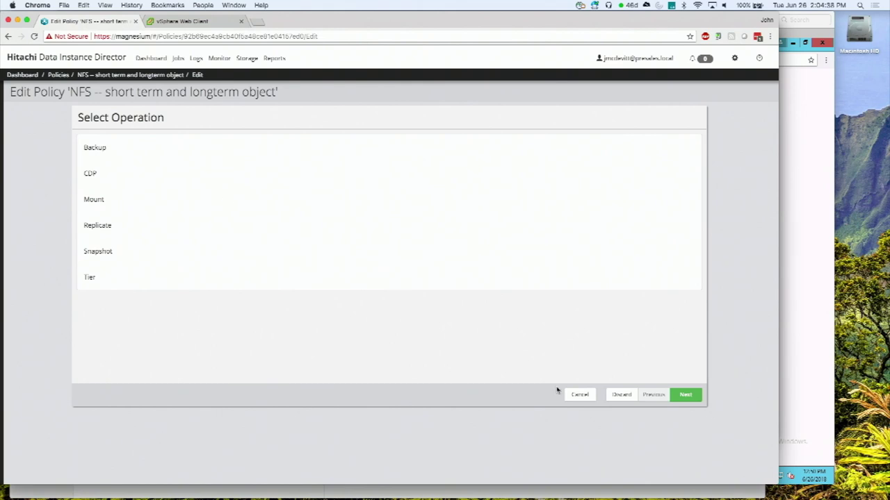
left_click(612, 397)
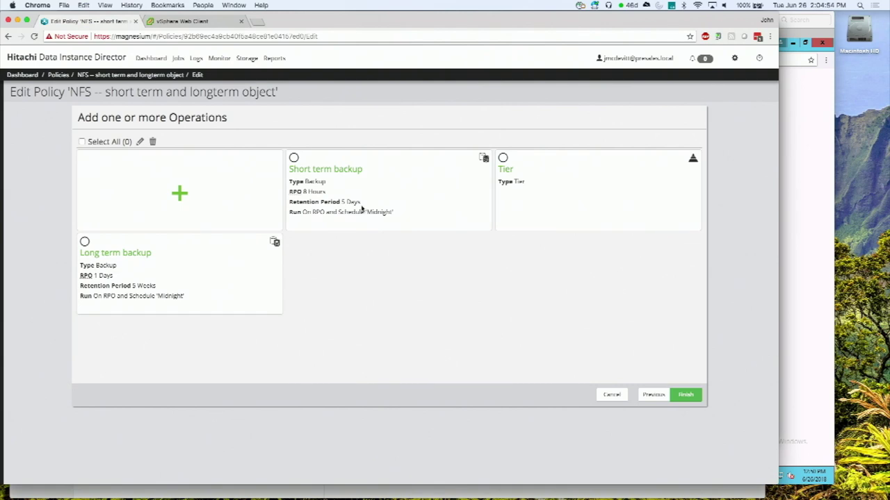
left_click(338, 174)
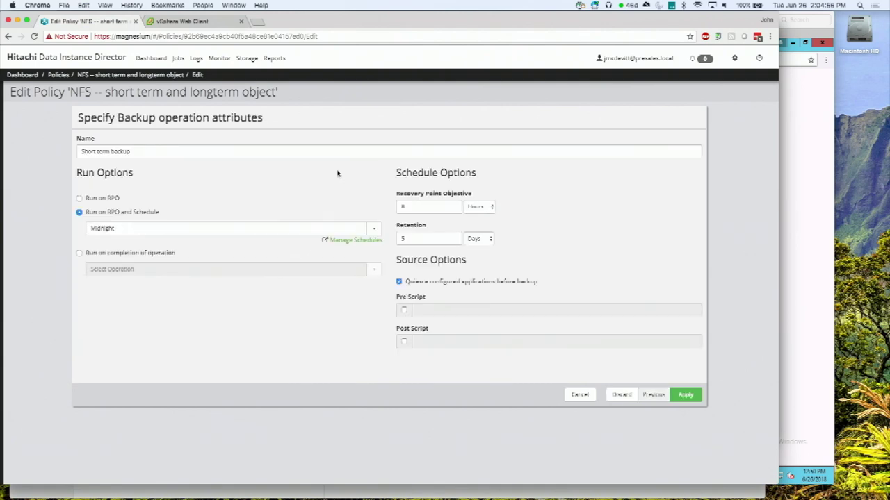
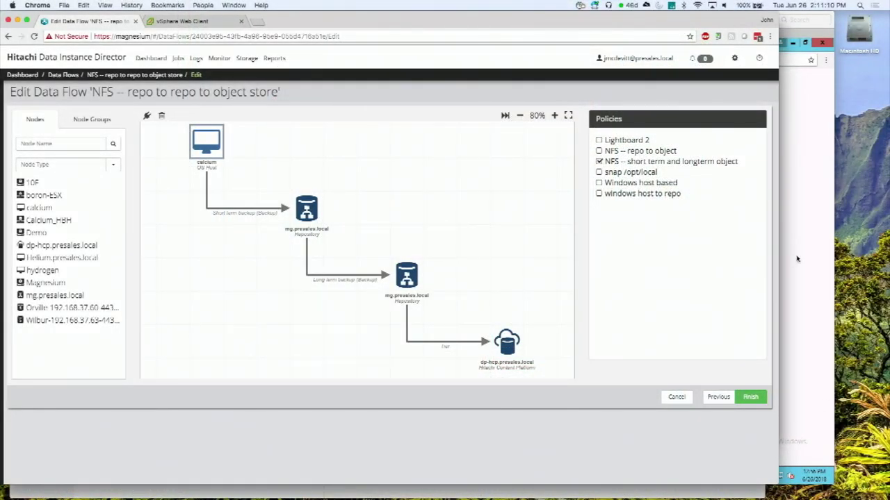
Step: Finish editing the 'NFS -- repo to repo to object store' data flow and activate it
left_click(745, 398)
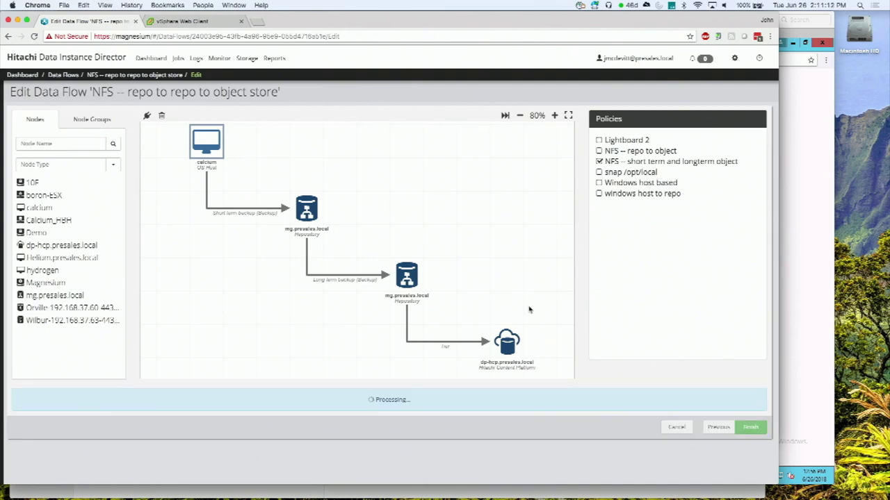
left_click(738, 94)
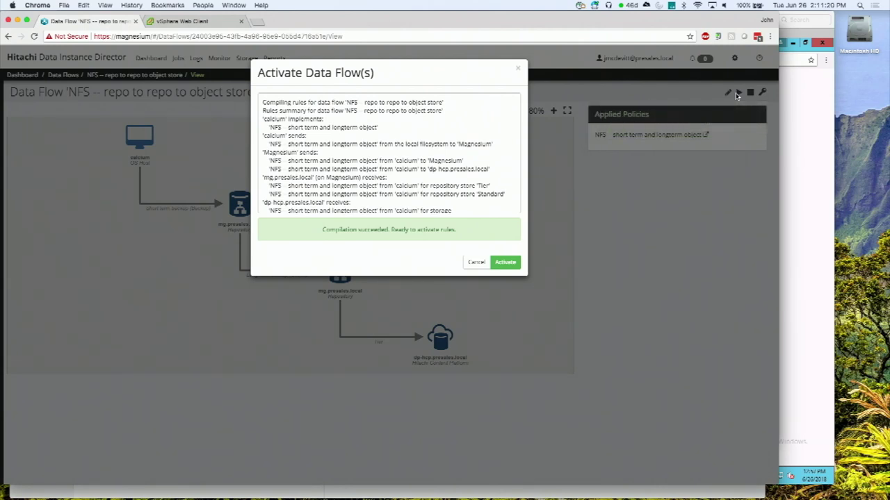
left_click(505, 263)
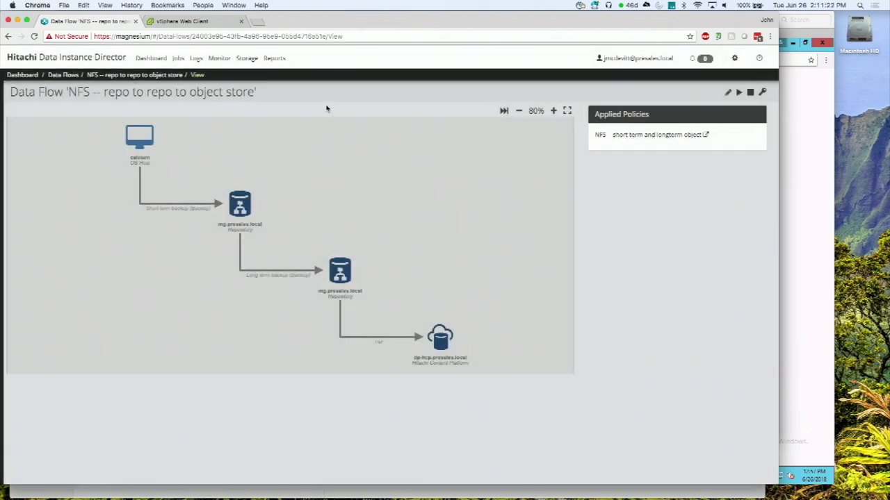
Step: Open the monitoring view of the 'NFS -- repo to repo to object store' data flow
left_click(219, 57)
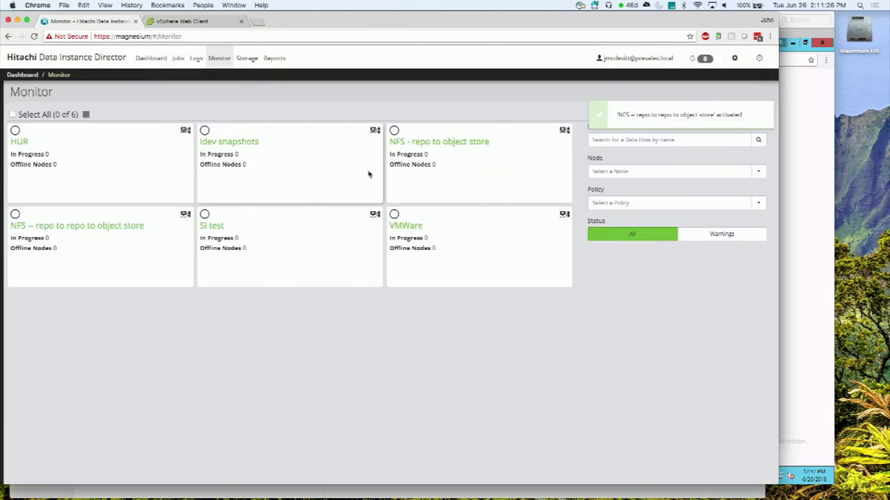
left_click(439, 147)
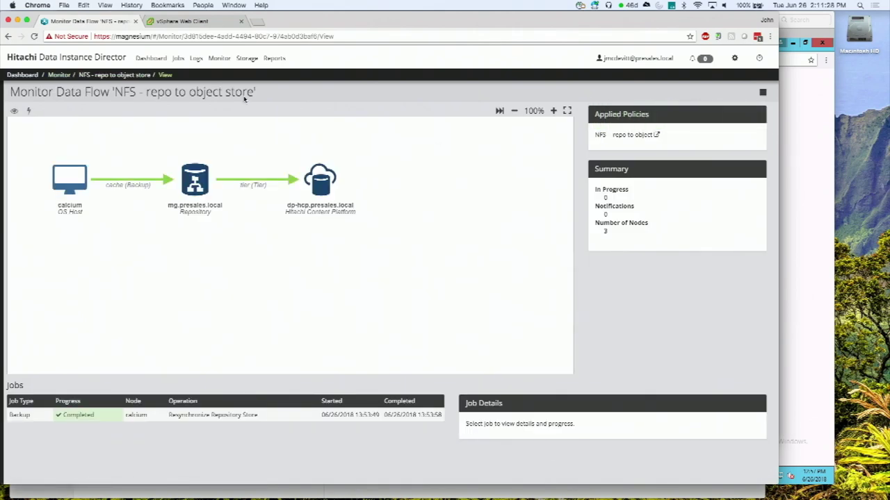
left_click(62, 75)
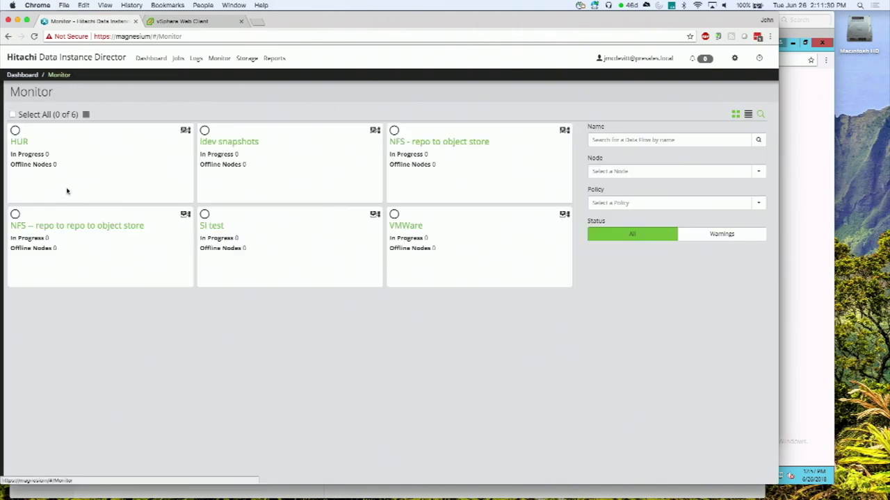
left_click(66, 228)
Step: Trigger the Short term backup operation immediately for the calcium node
left_click(139, 143)
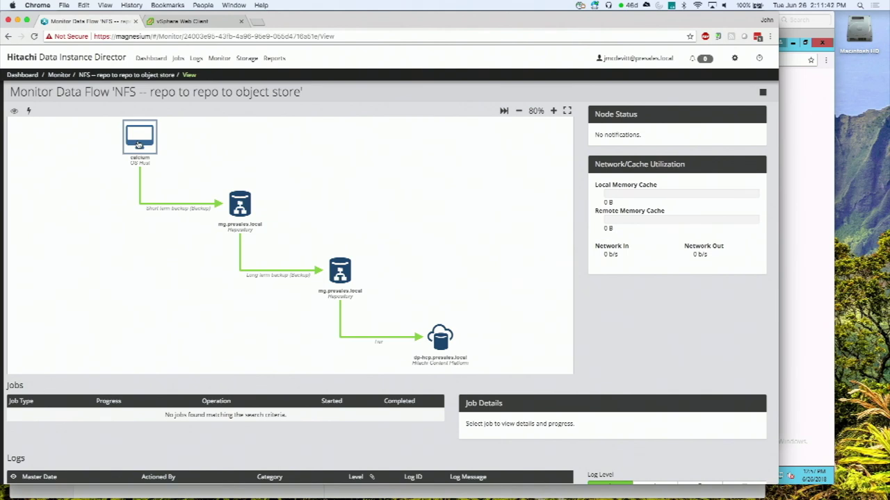
left_click(29, 112)
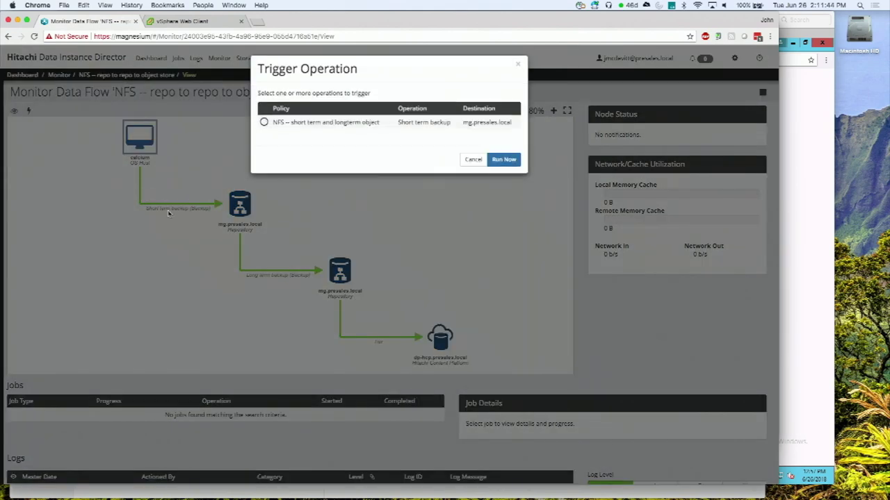
left_click(272, 129)
left_click(504, 165)
Step: Review the calcium node's backup logs with the detailed log level included, and change the log filter to the error level
scroll(598, 220, "down", 2)
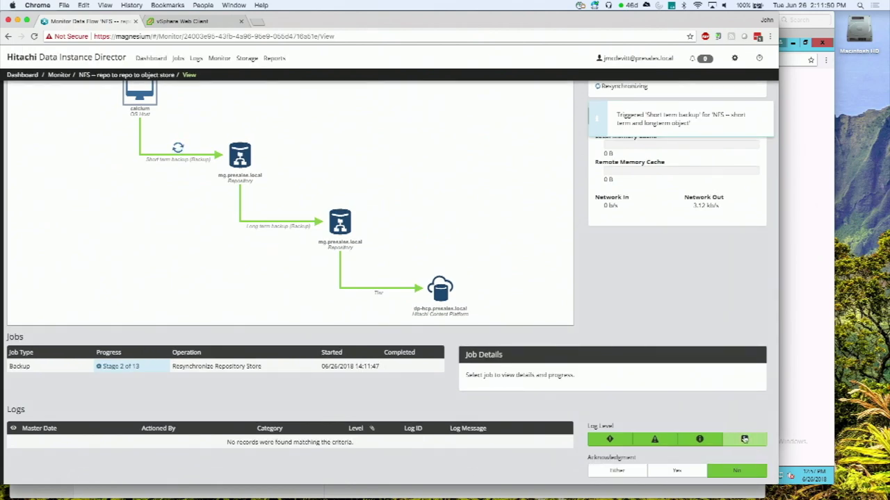
left_click(744, 439)
scroll(508, 373, "down", 10)
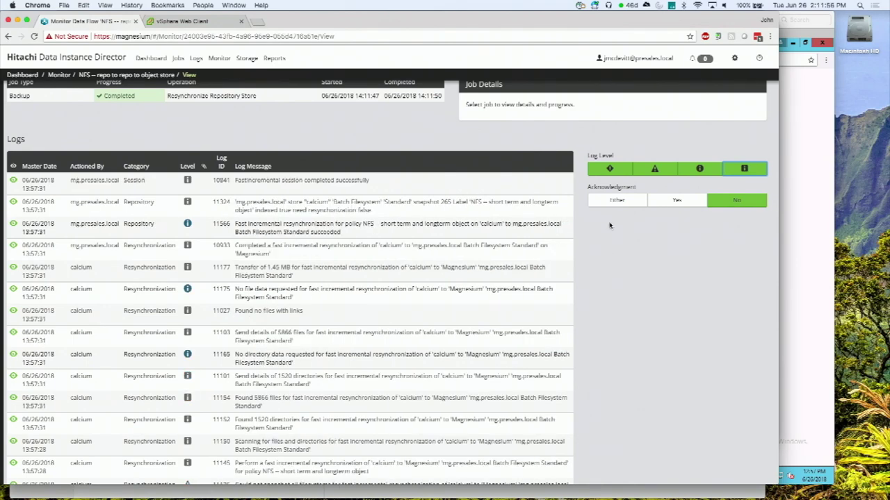
left_click(610, 168)
scroll(380, 139, "up", 10)
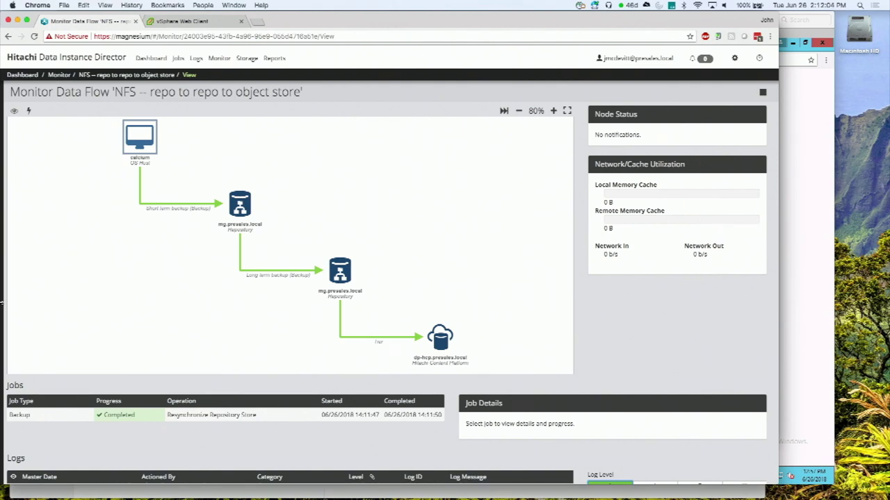
Step: Examine the mg.presales.local repository's capacity and open its calcium store that uses the NFS backup policy and Tier template
left_click(17, 78)
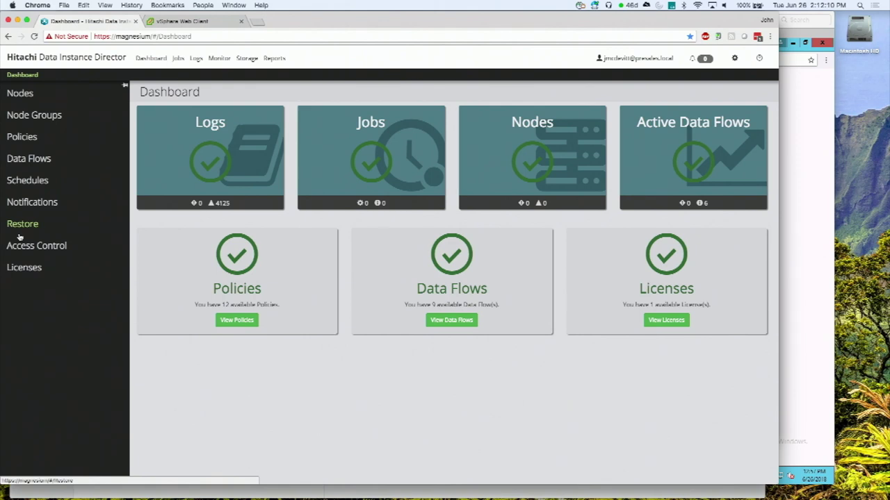
left_click(247, 57)
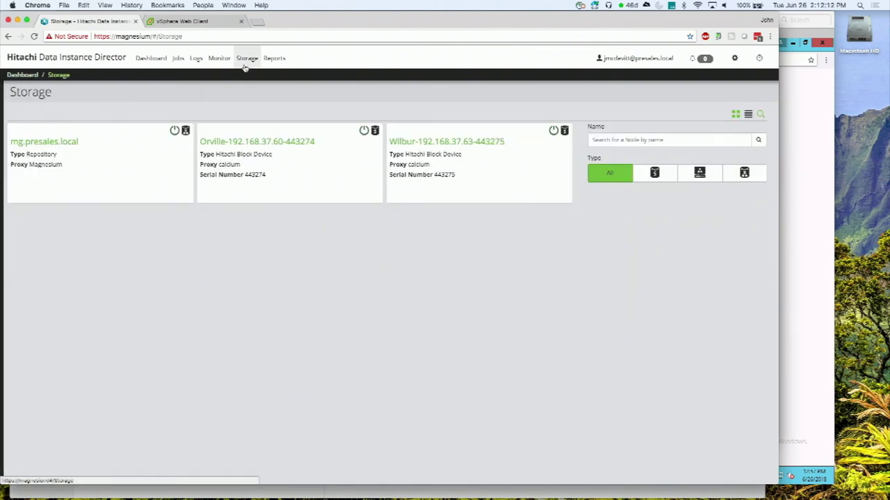
left_click(56, 144)
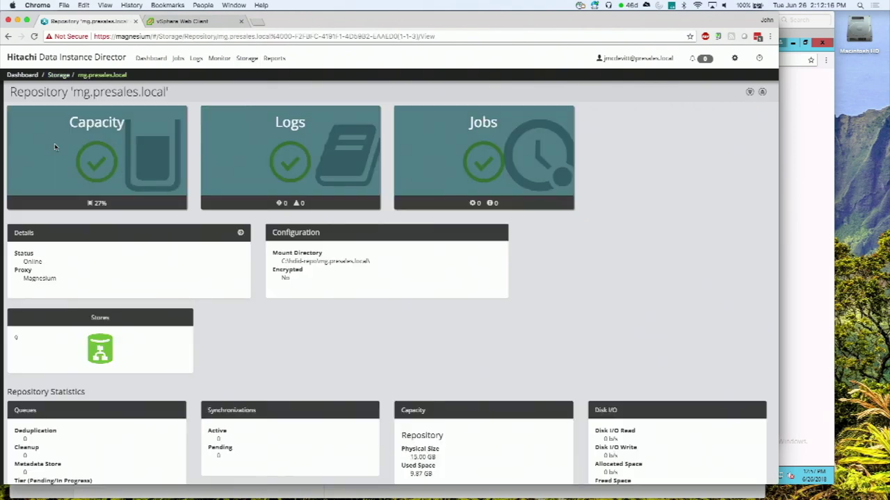
mouse_move(54, 143)
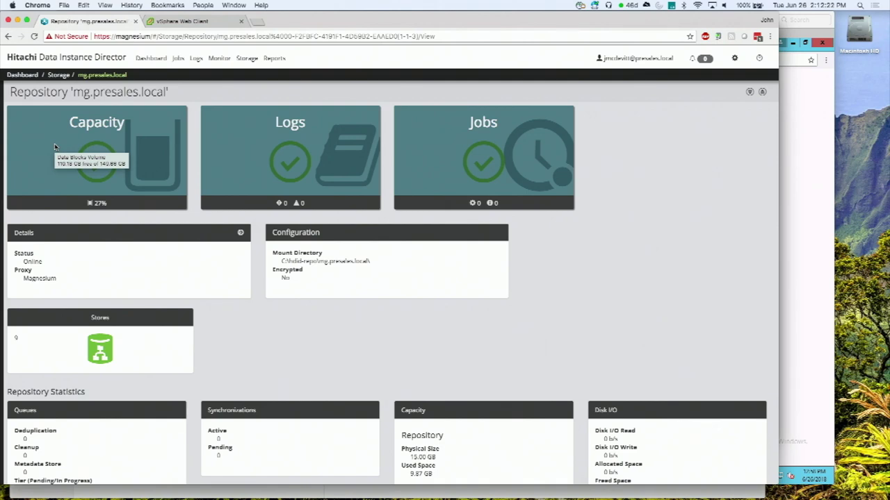
left_click(100, 349)
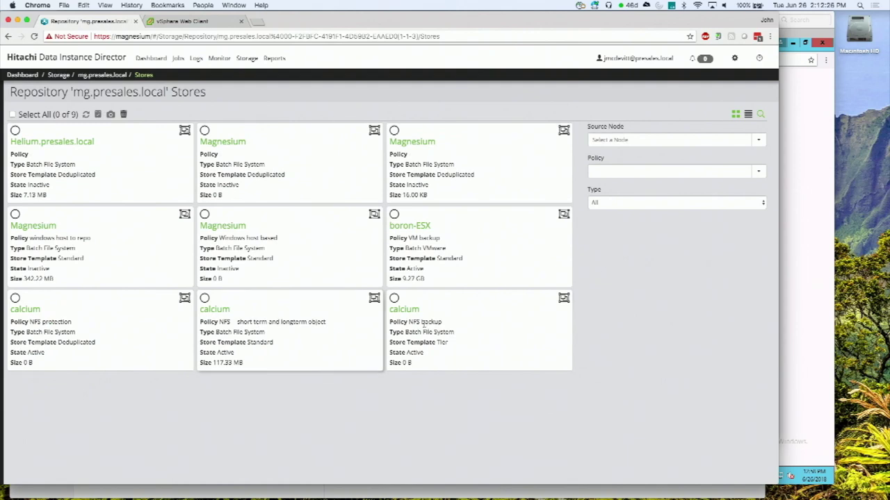
left_click(400, 314)
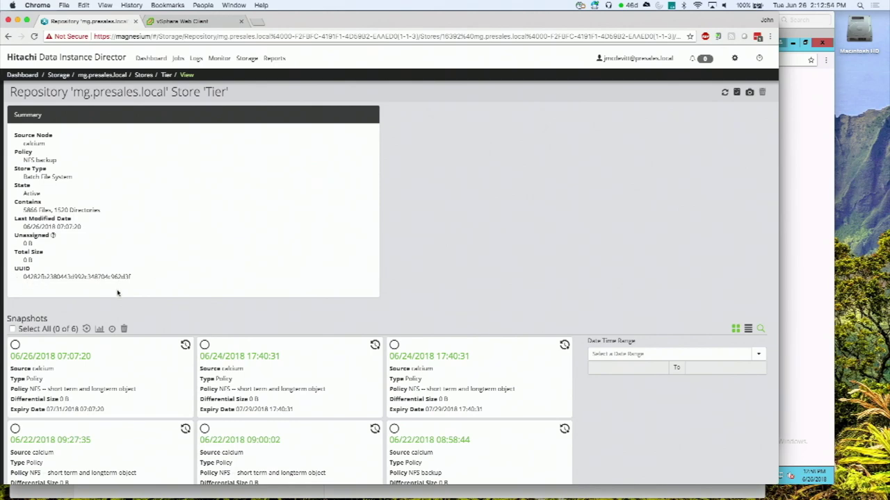
Step: Switch to Royal TSX and expand the Hitachi Content Platform namespace whose name matches the tier store's UUID
key("super+Tab")
key("super+Tab")
key("super+Tab")
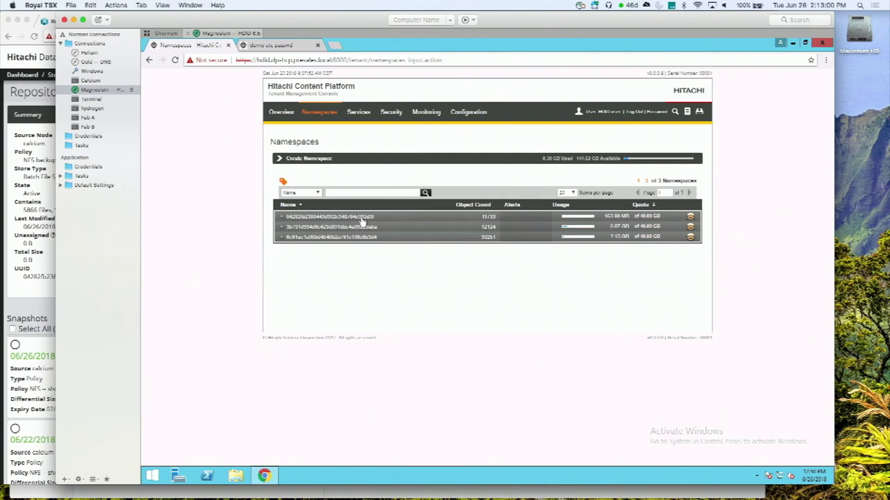
left_click(286, 221)
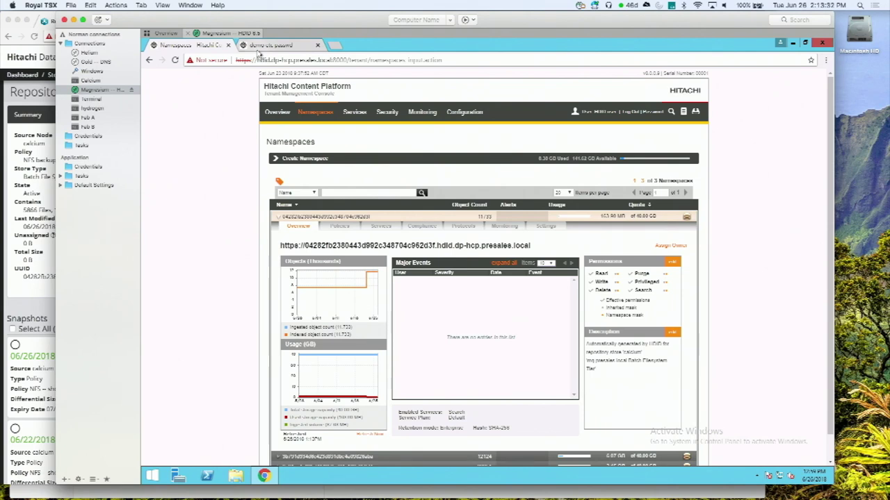
Step: Run the saved structured query "demo etc passwd" in the Hitachi Content Platform metadata query console
left_click(258, 49)
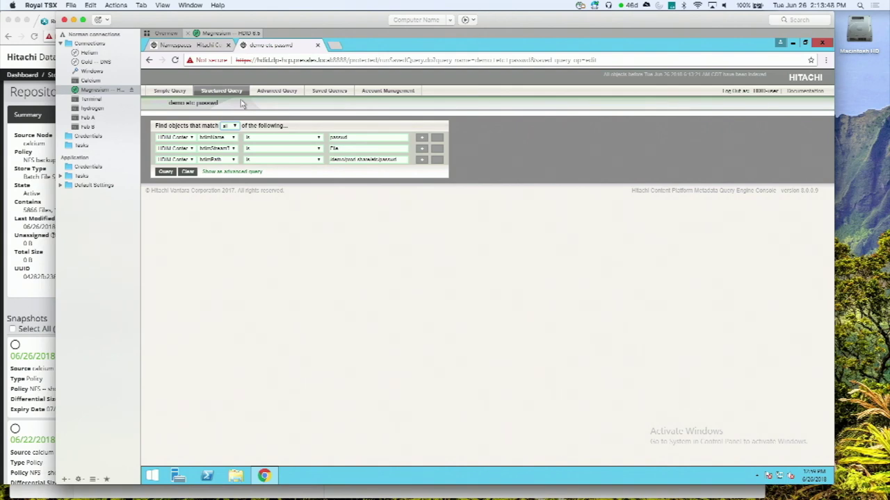
left_click(165, 171)
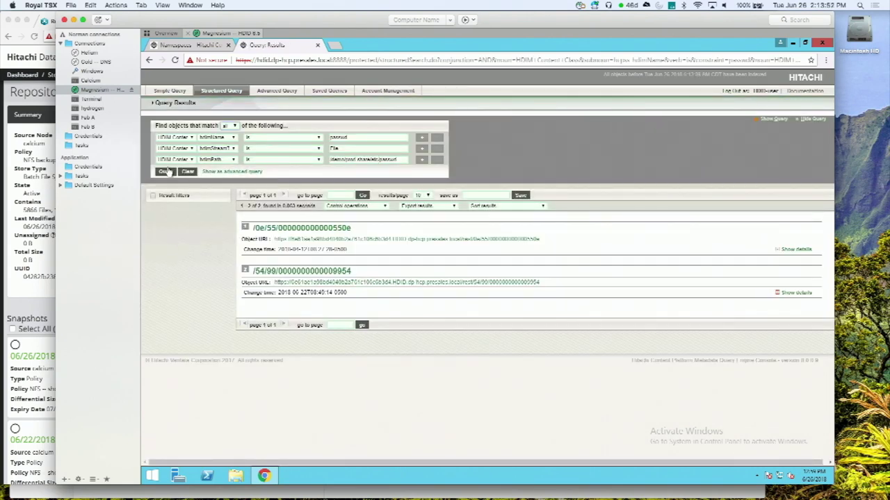
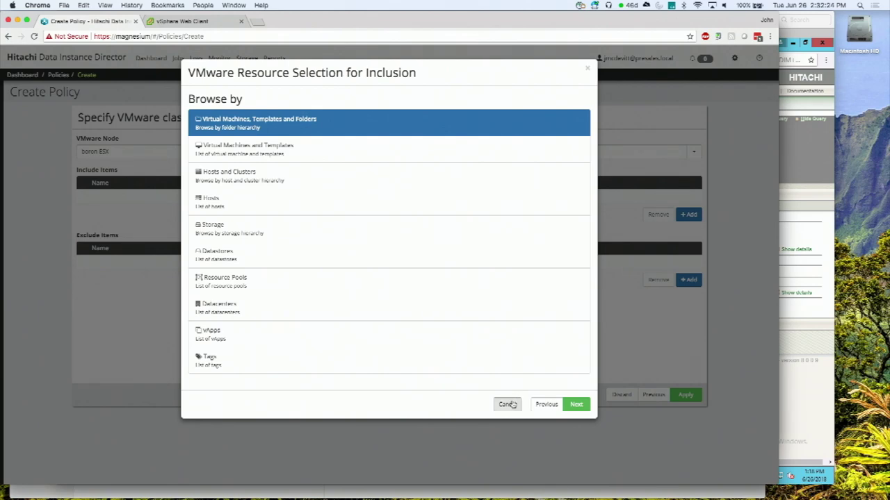
Step: Include the Calcium virtual machine in the policy's VMware classification, browsing by Virtual Machines and Templates, and apply the classification
left_click(506, 403)
left_click(688, 215)
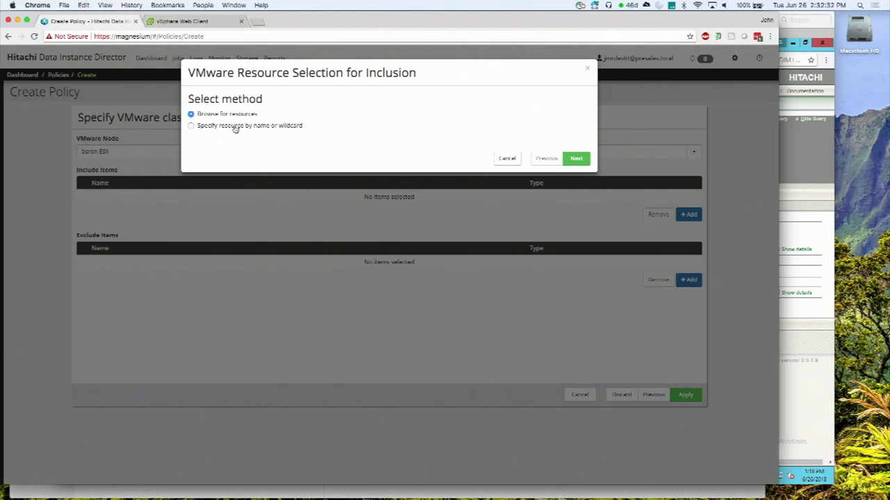
left_click(576, 158)
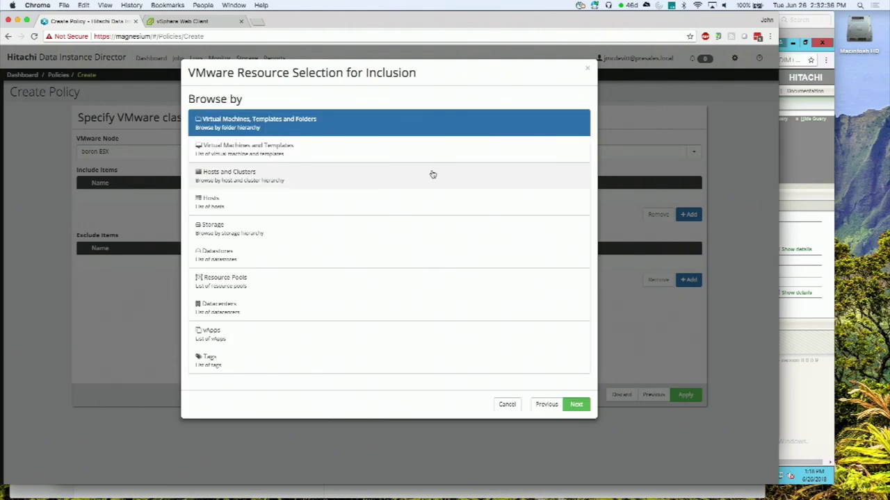
left_click(289, 145)
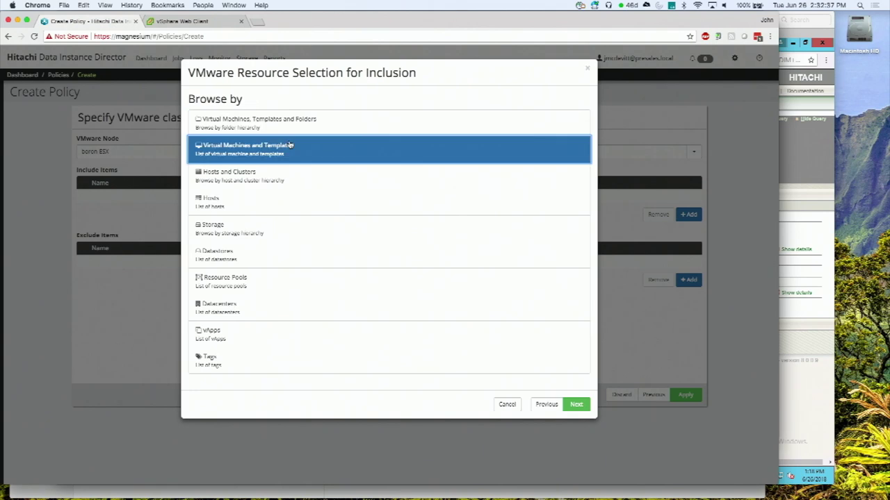
left_click(577, 403)
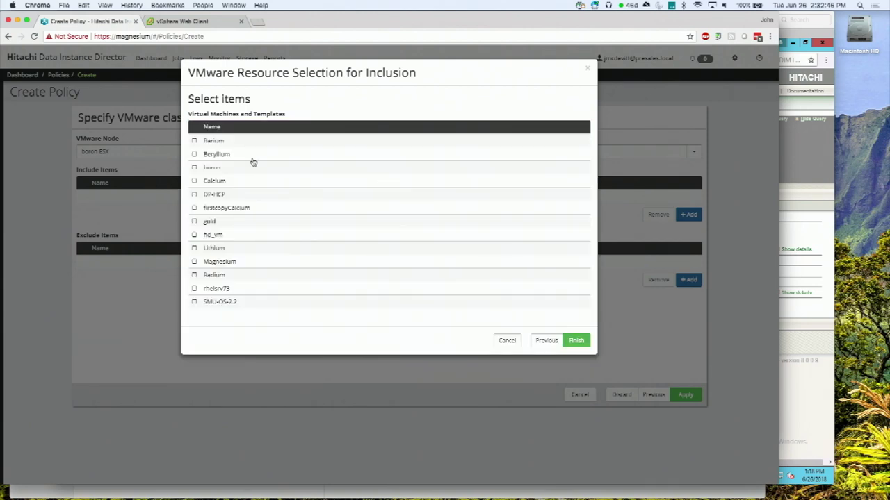
left_click(194, 181)
left_click(576, 341)
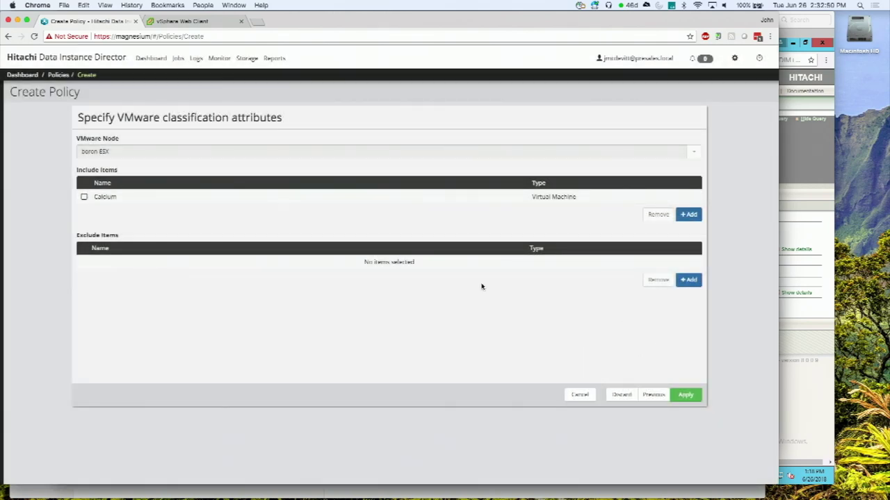
left_click(686, 394)
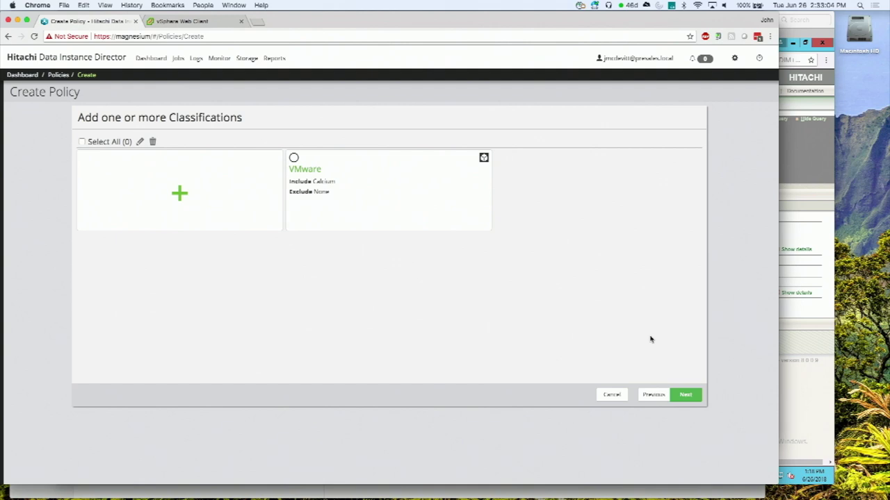
Step: Add a manually triggered Replicate operation named "VMWare Metro Storage Cluster" to the policy
left_click(685, 394)
left_click(388, 191)
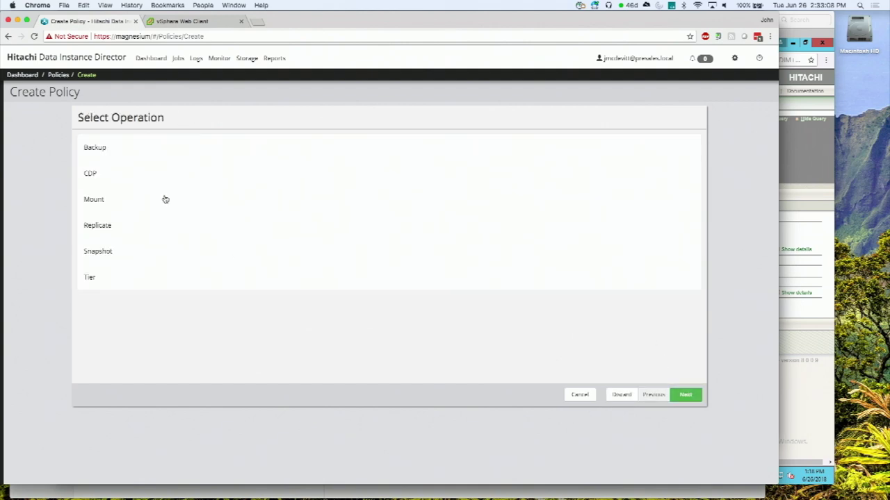
left_click(104, 226)
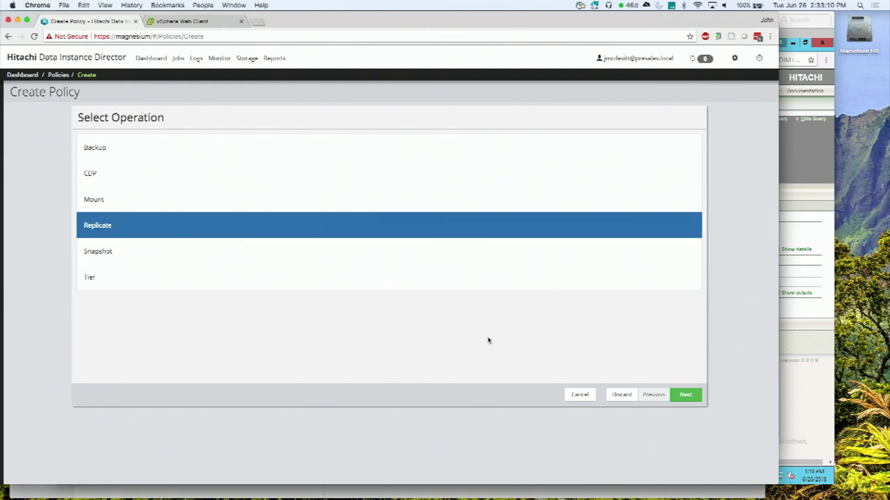
left_click(684, 395)
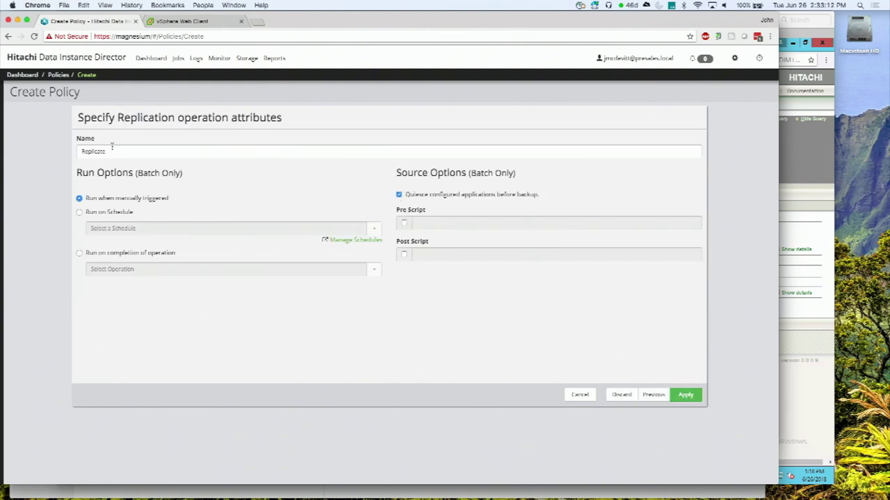
left_click_drag(115, 155, 64, 150)
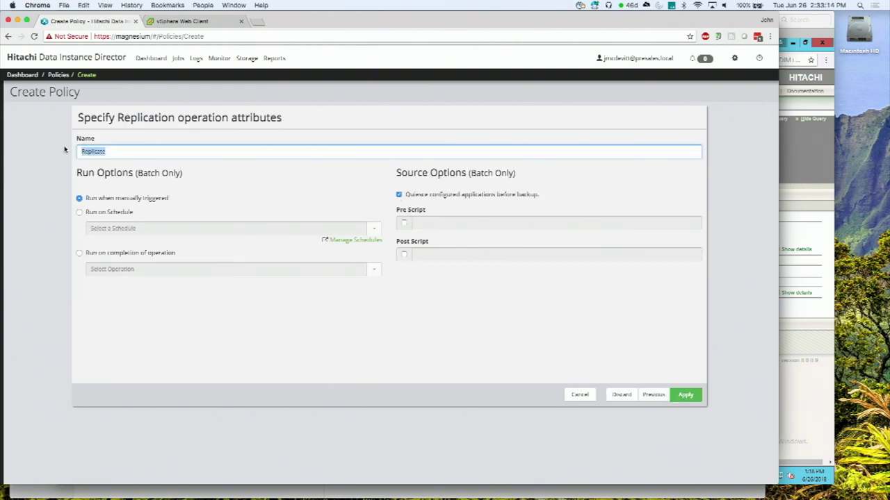
type("VMWa")
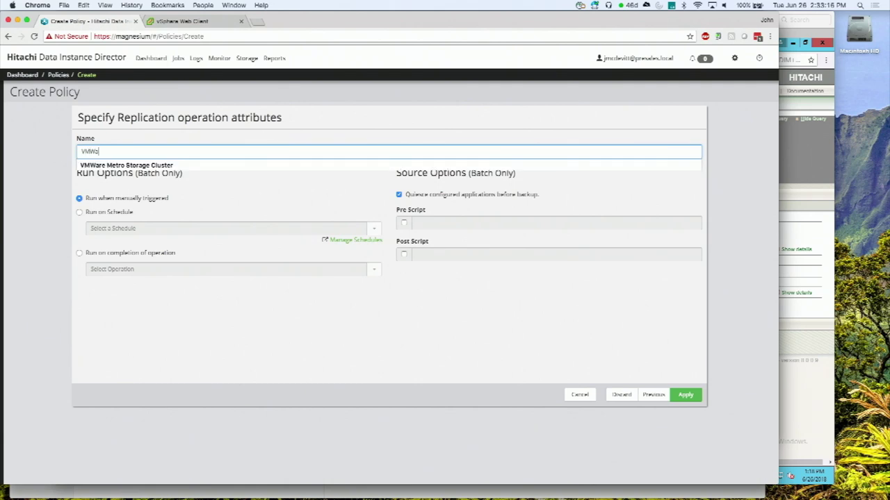
key("Down")
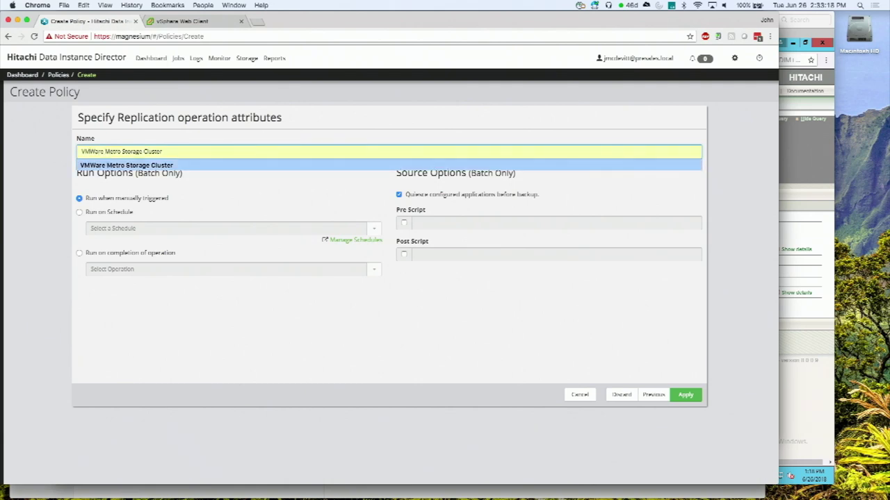
key("Return")
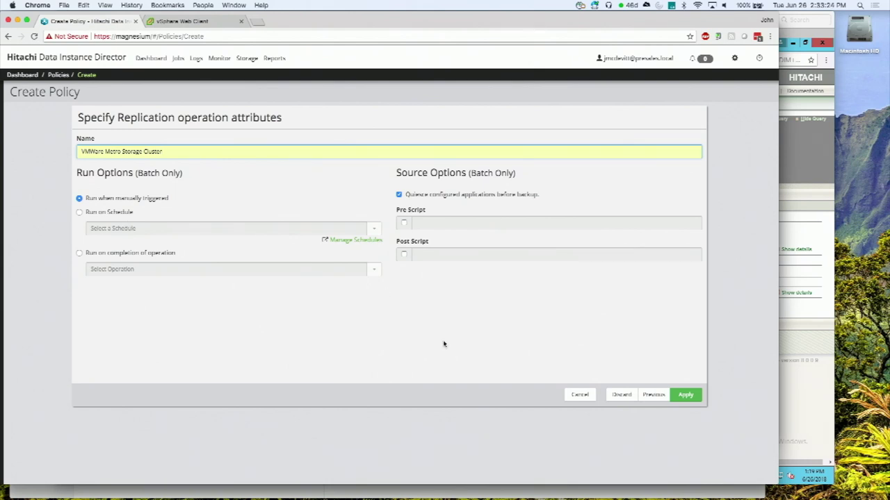
left_click(686, 394)
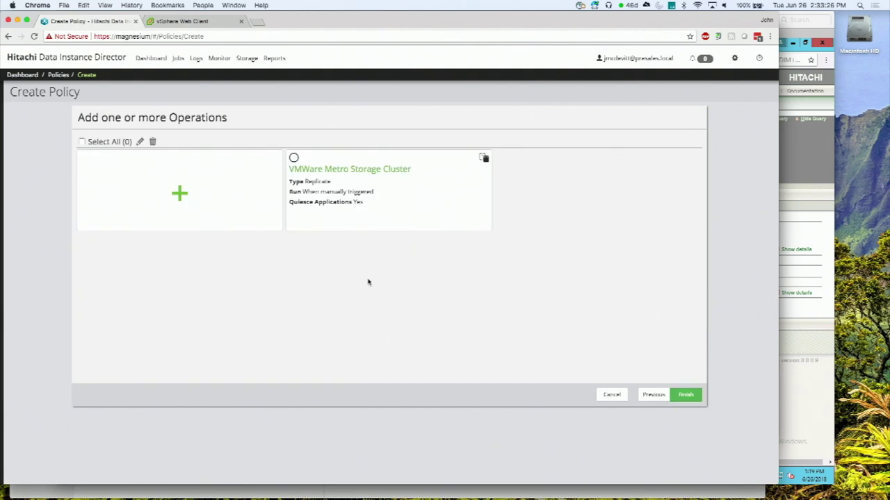
Step: Add a Snapshot operation to the policy, keeping its default name and attributes
left_click(197, 205)
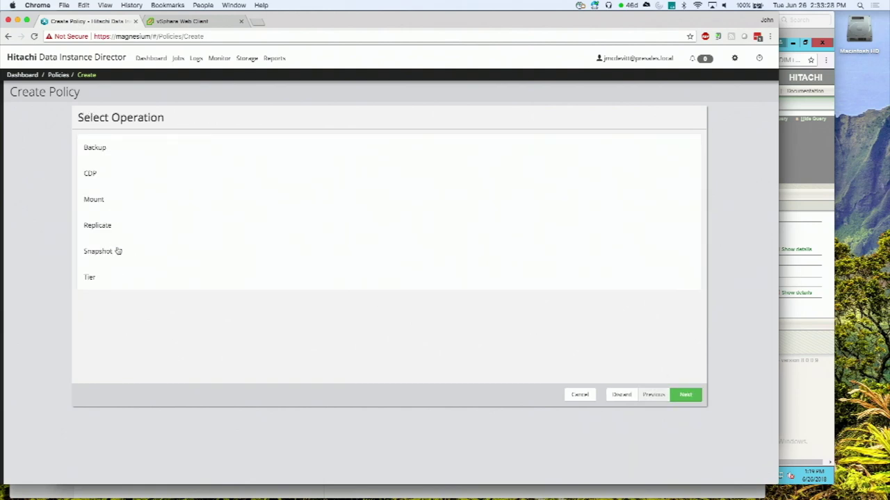
left_click(115, 245)
left_click(685, 395)
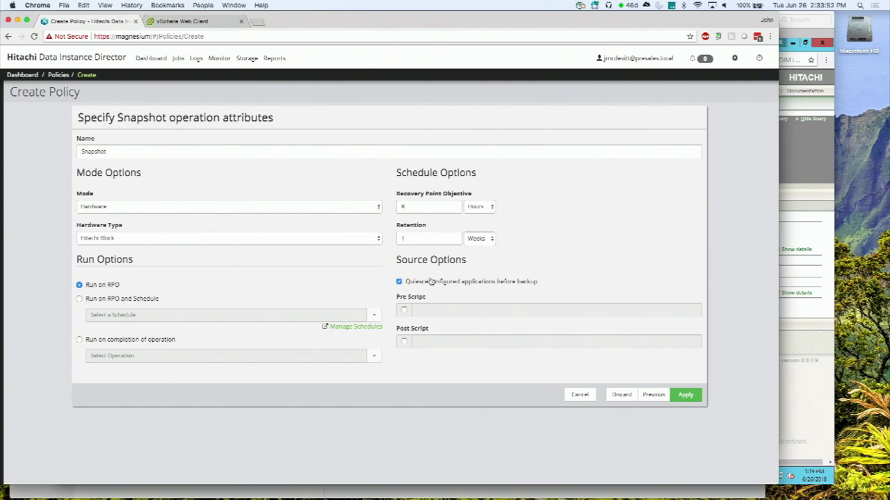
left_click(688, 396)
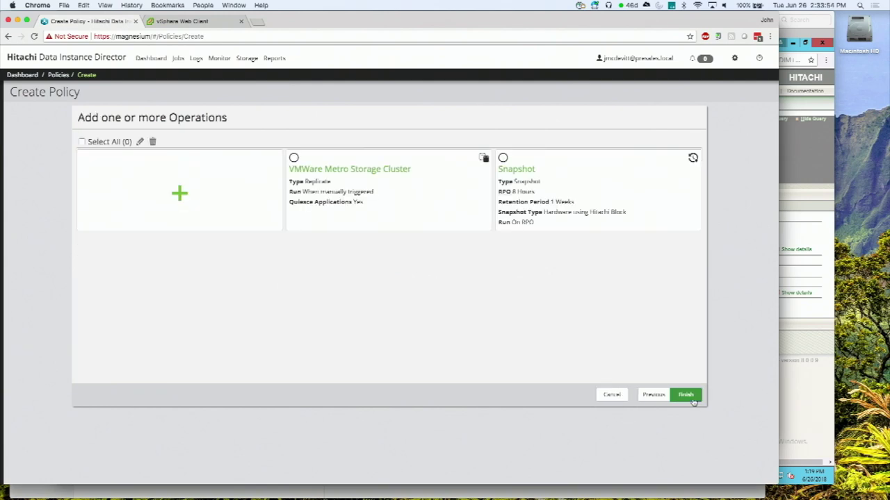
Step: Add a second Snapshot operation named "remote Snapshot" with default attributes and finish creating the policy
left_click(194, 198)
left_click(136, 257)
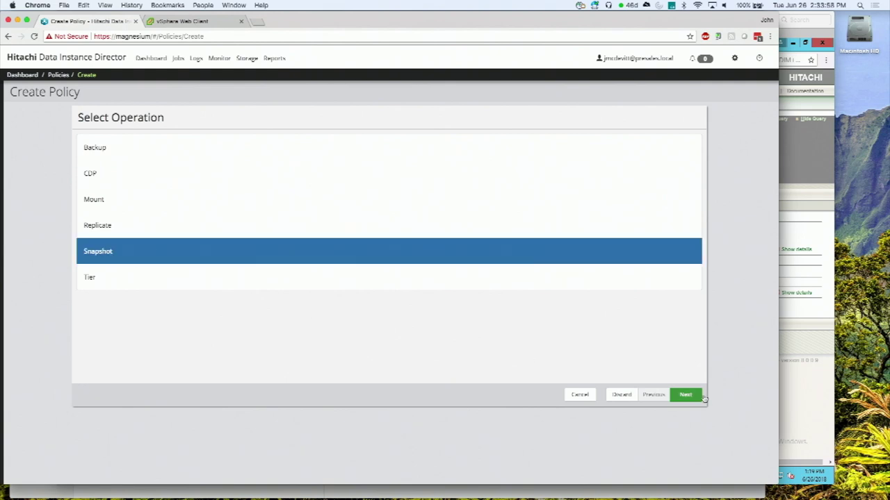
left_click(685, 395)
left_click(82, 151)
type("remote Snapshot")
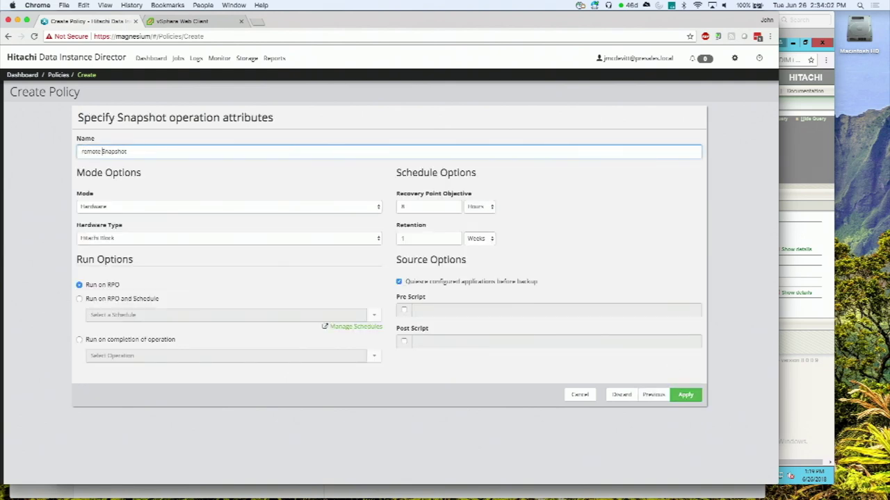
left_click(685, 395)
left_click(685, 394)
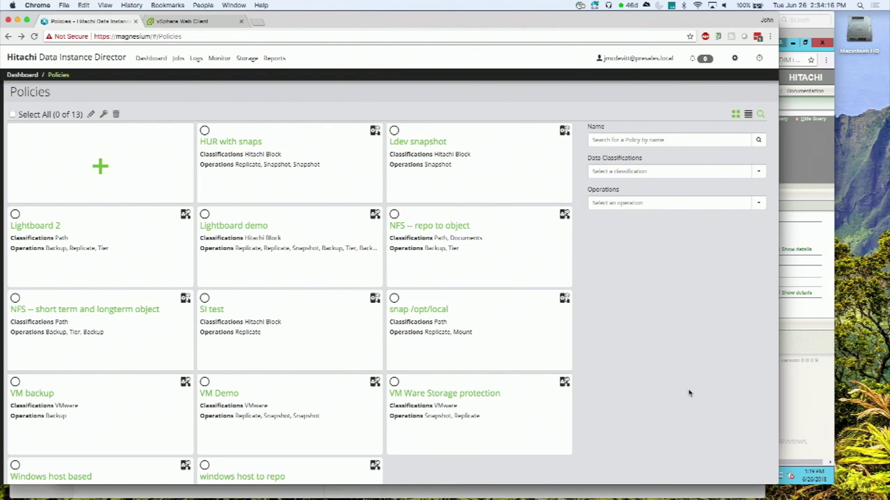
Step: Start a new data flow named "vm demo" and continue to its node workspace
left_click(16, 76)
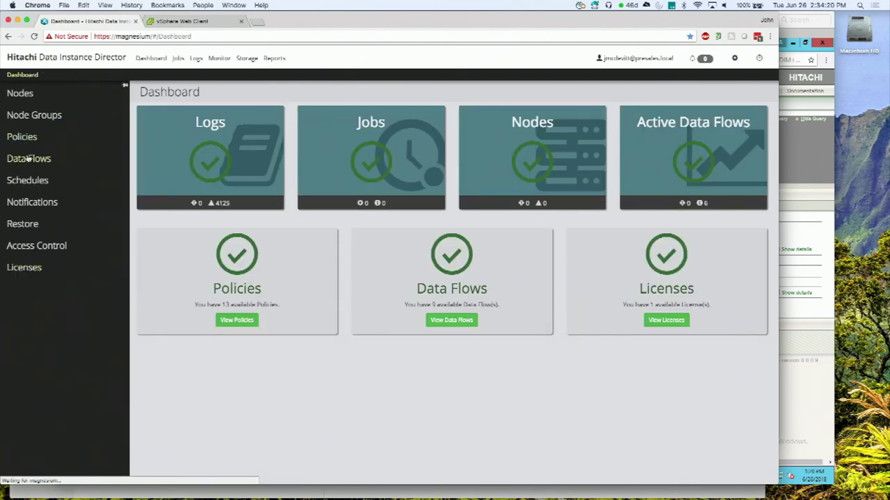
left_click(28, 159)
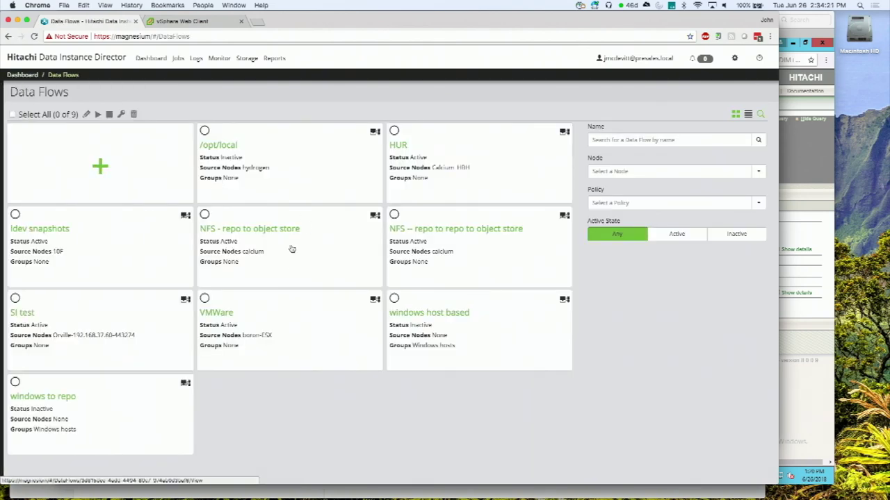
left_click(111, 174)
type("vm demo")
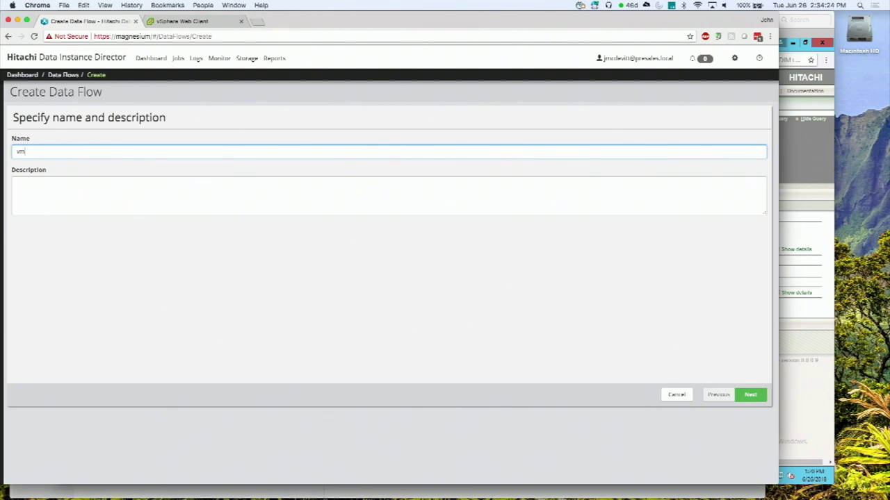
left_click(751, 395)
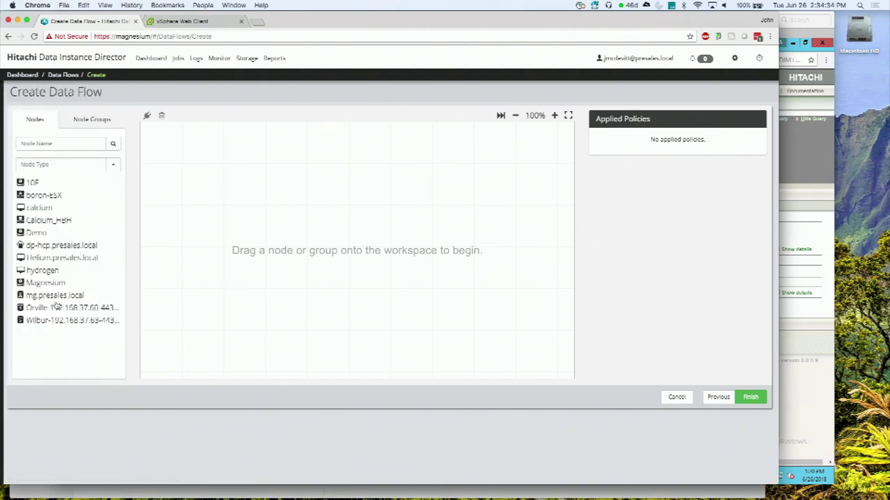
Step: Place the boron-ESX node in the data flow and assign it the VM Demo policy's Snapshot operation
left_click_drag(42, 199, 201, 223)
left_click(598, 151)
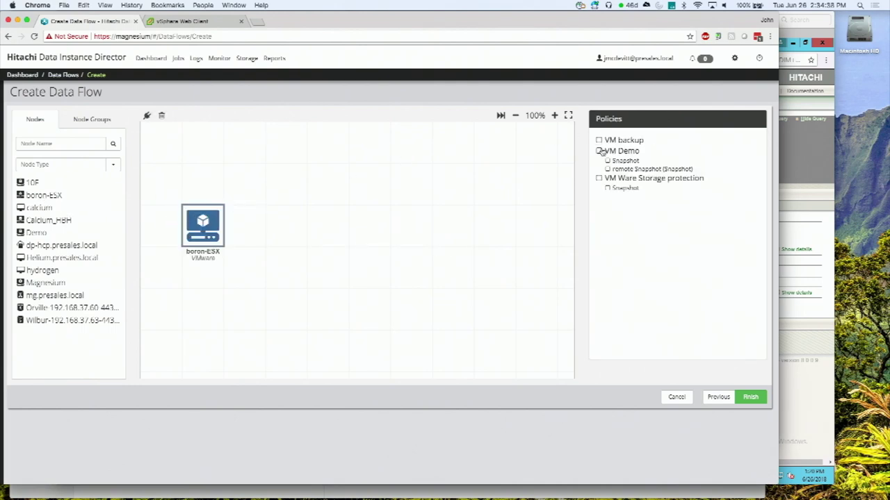
left_click(608, 161)
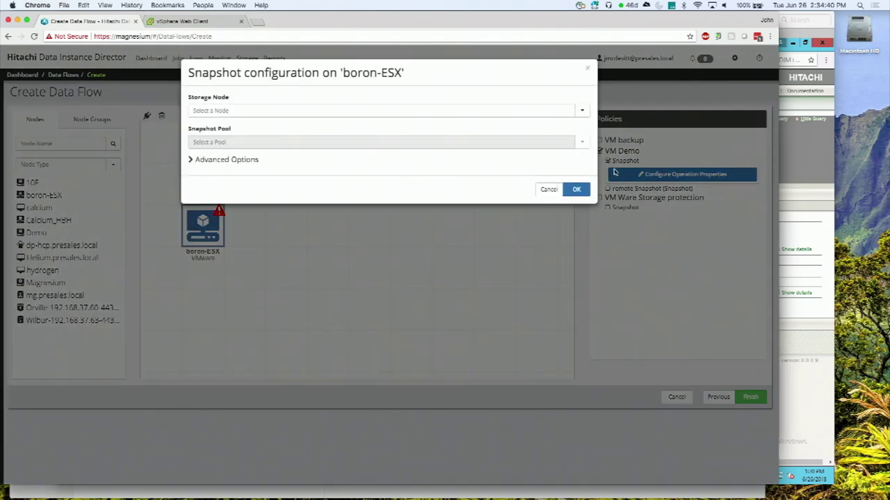
Step: Configure the boron-ESX snapshot to use storage node Orville-192.168.37.60-443274 and the P-VOL1 (Dynamic Pool) snapshot pool
left_click(373, 111)
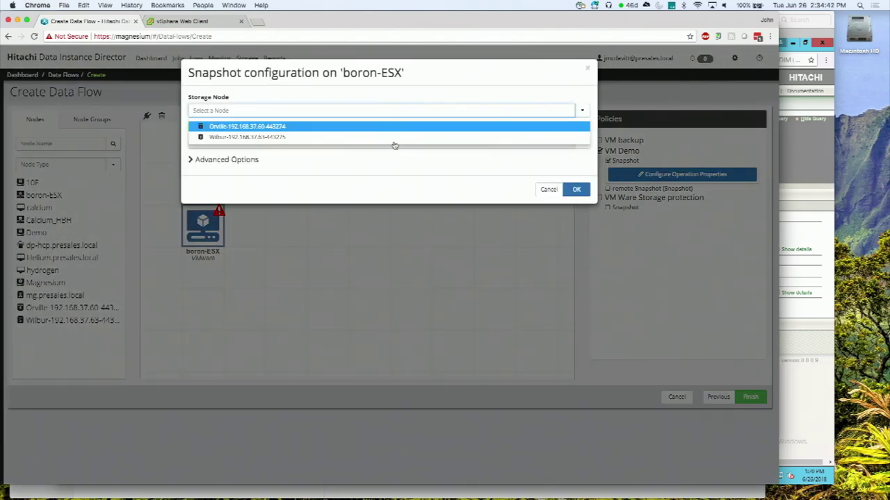
left_click(317, 128)
left_click(295, 142)
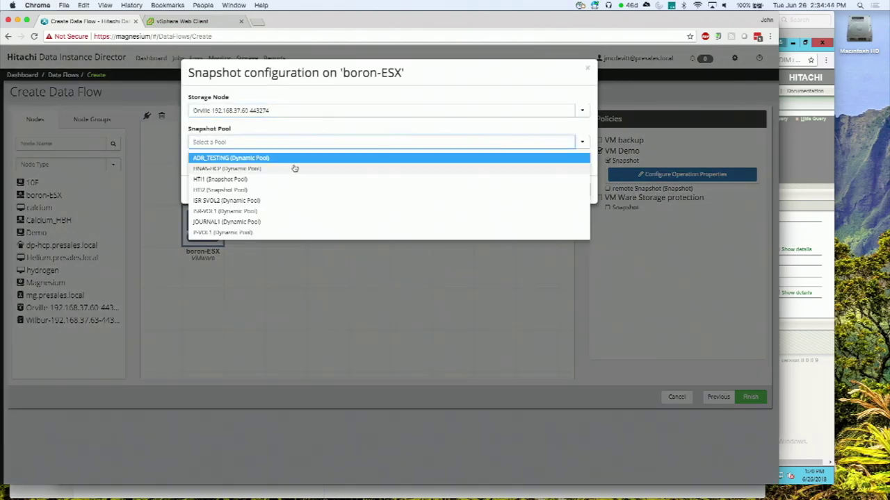
left_click(245, 232)
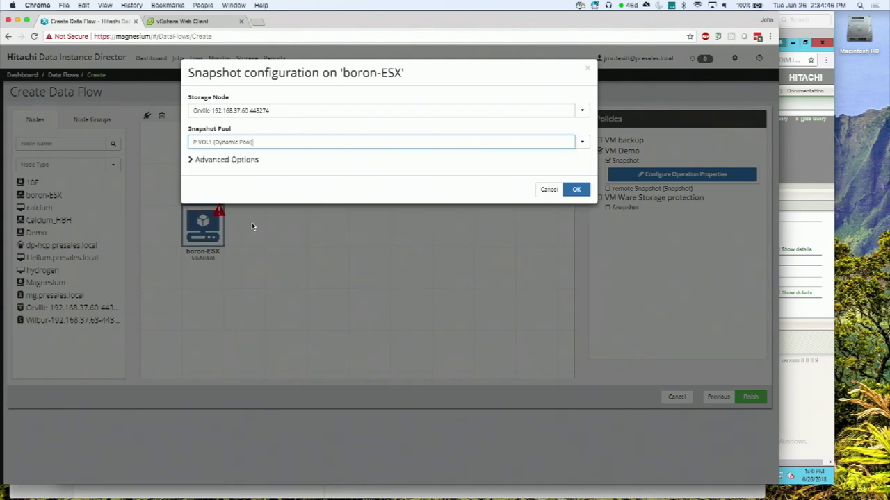
left_click(571, 190)
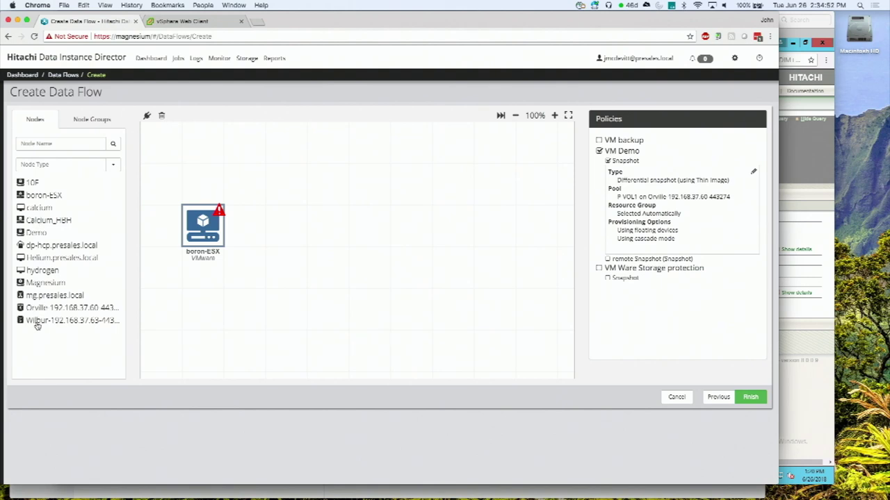
Step: Connect the Wilbur-192.168.37.63-443275 block device downstream of boron-ESX and assign it the VM Demo policy's VMWare Metro Storage Cluster replication
left_click_drag(38, 321, 212, 240)
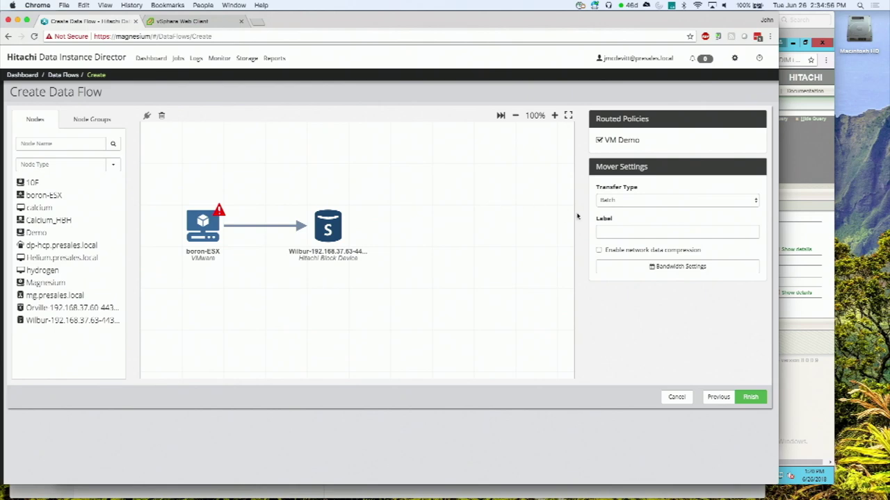
left_click(318, 232)
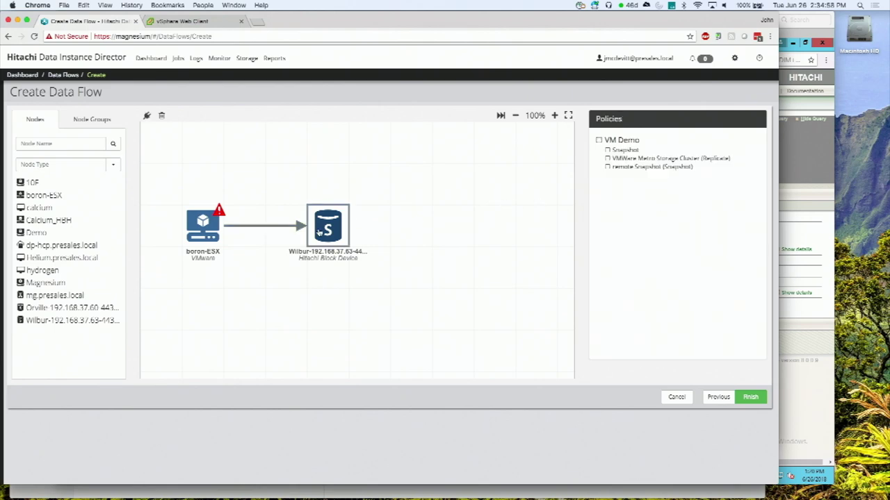
left_click(607, 160)
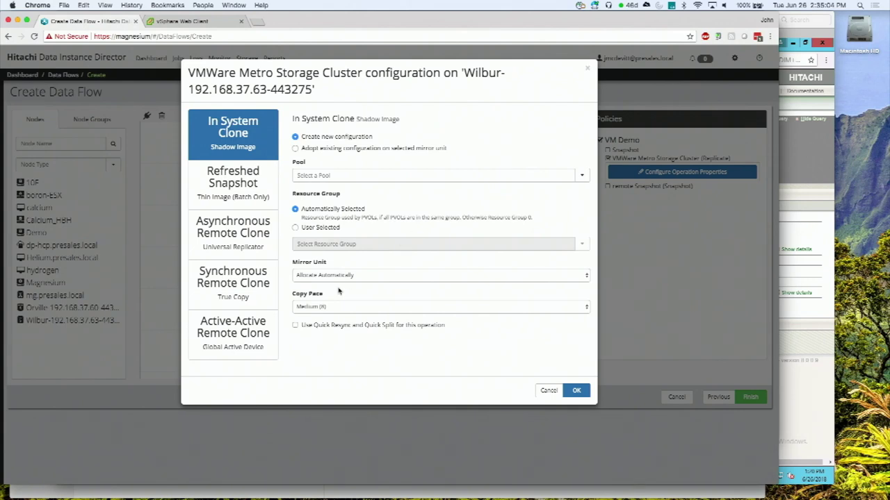
Step: Try to configure the replication on Wilbur as an Active-Active Remote Clone (Global Active Device) with a target quorum
left_click(248, 332)
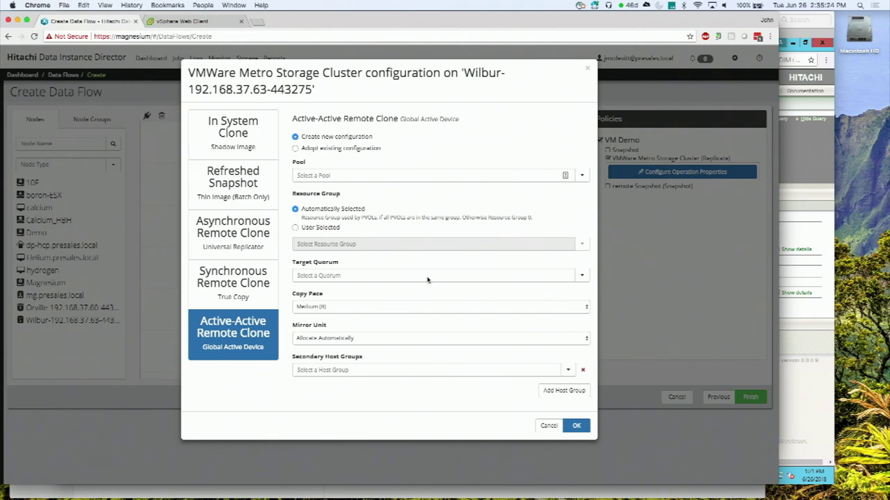
left_click(391, 276)
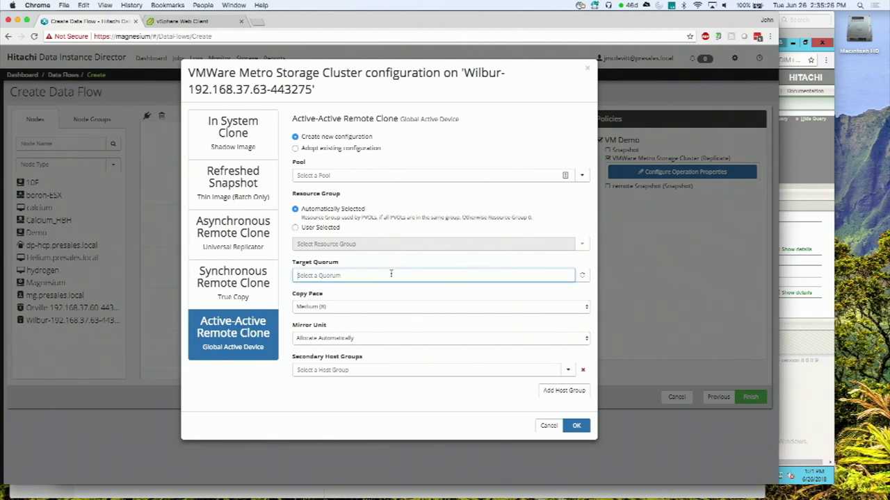
left_click(403, 258)
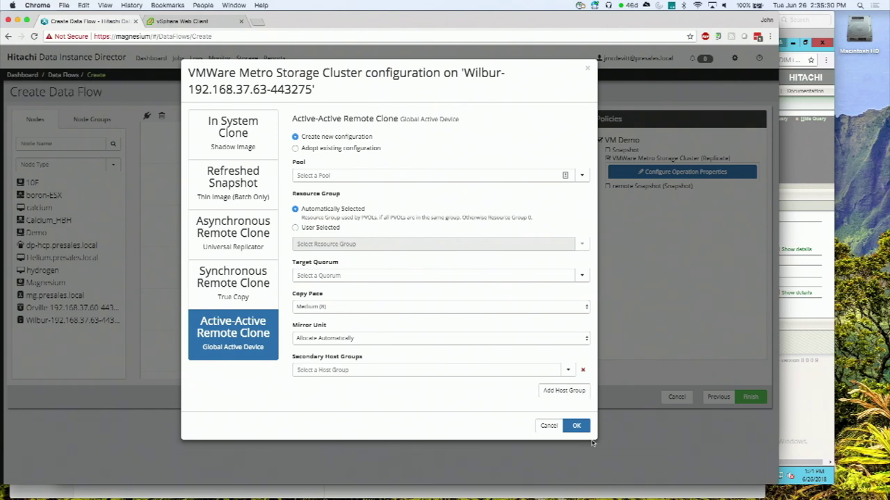
left_click(576, 425)
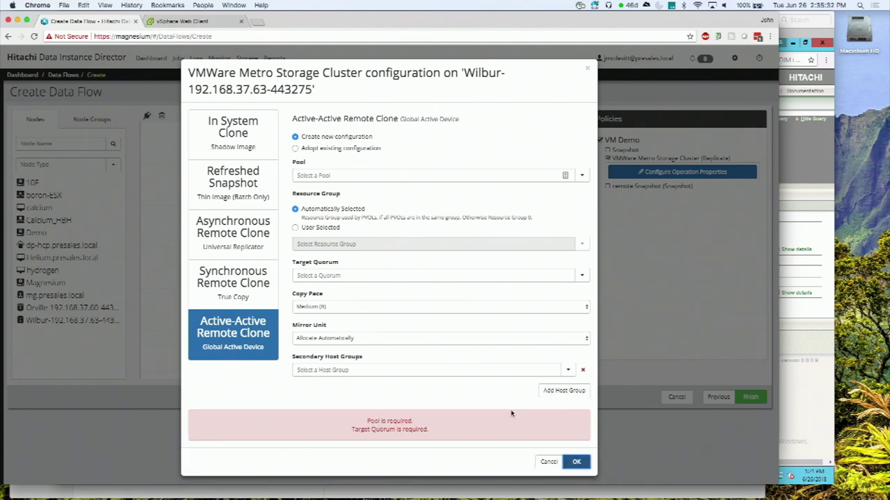
left_click(334, 274)
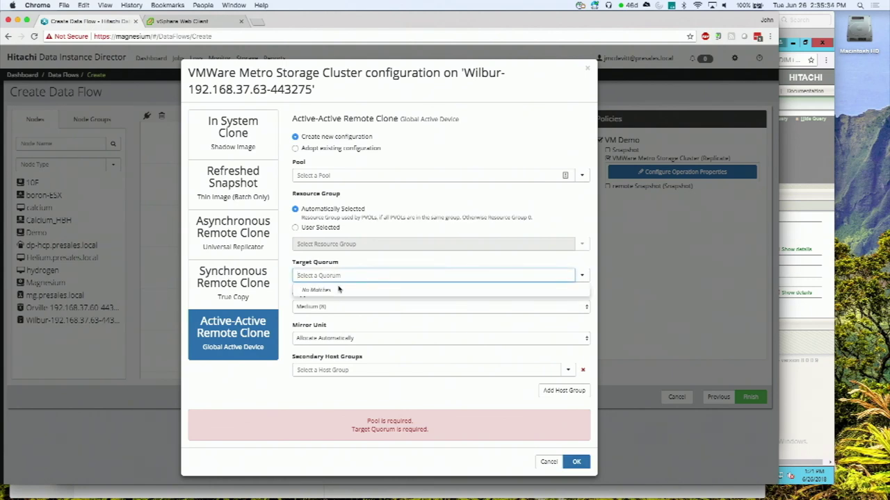
key("Escape")
Step: Configure the replication on Wilbur as a Synchronous Remote Clone (True Copy) using the HNAS-HCP pool
left_click(218, 279)
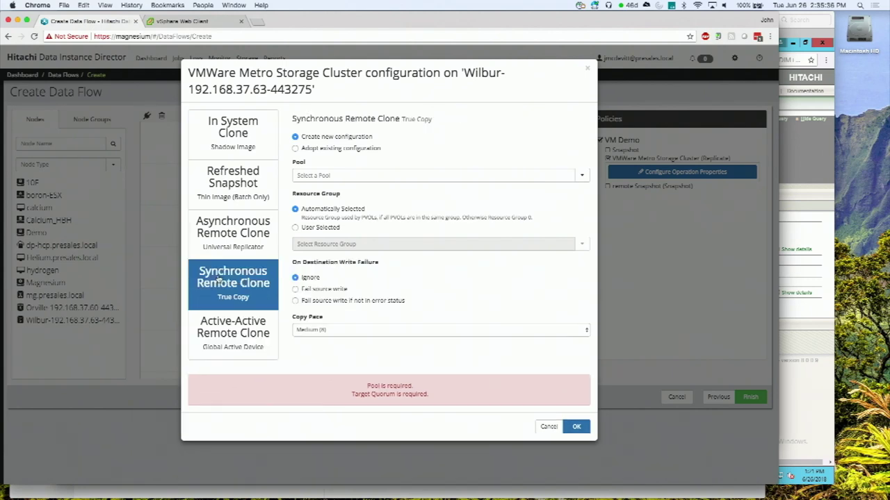
left_click(574, 427)
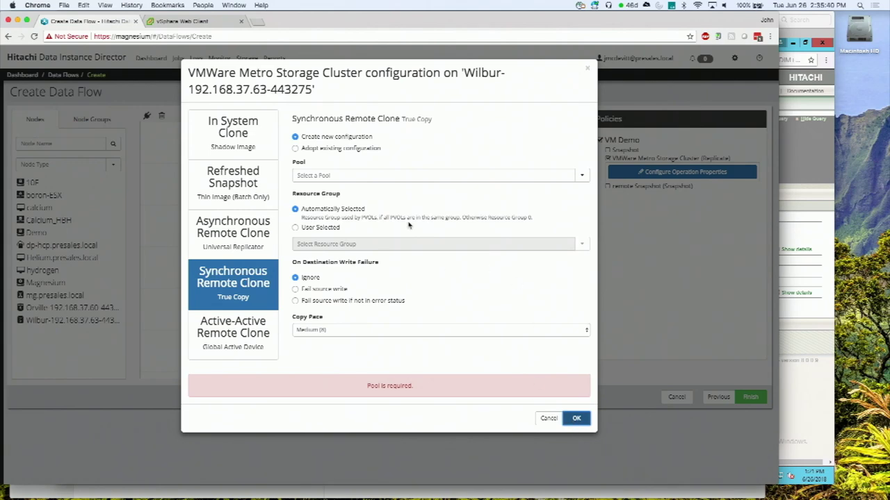
left_click(384, 176)
left_click(324, 200)
left_click(576, 418)
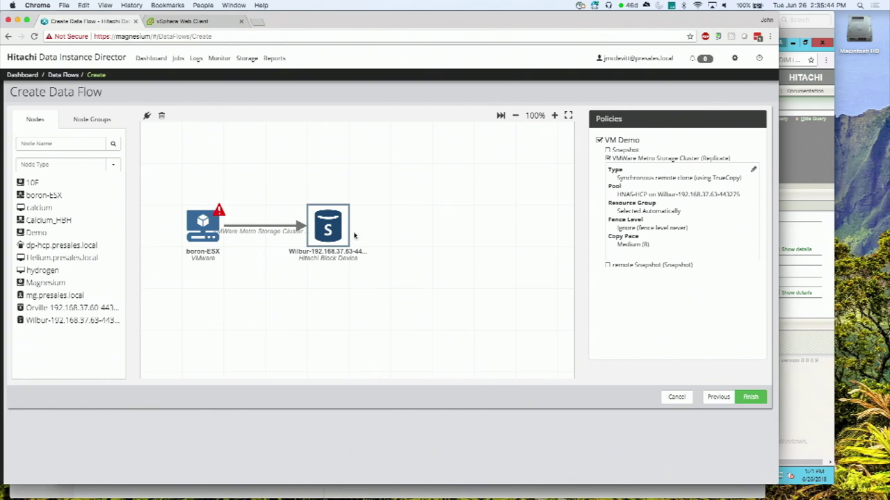
Step: Assign the remote Snapshot operation to Wilbur with the ADR_TESTING (Dynamic Pool) snapshot pool and finish creating the data flow
left_click(608, 265)
left_click(350, 142)
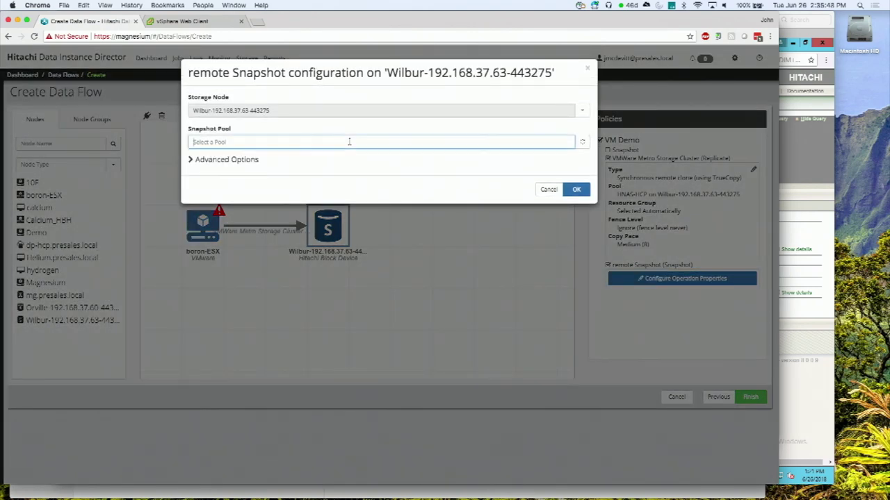
left_click(240, 158)
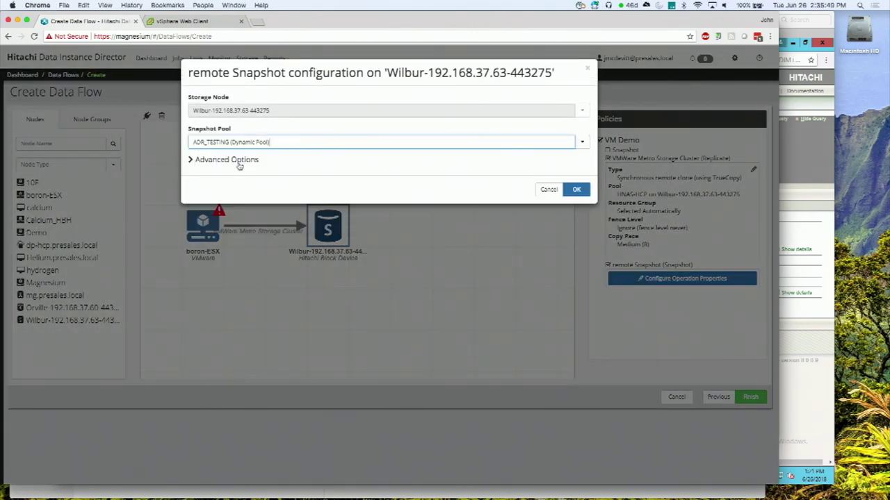
left_click(574, 189)
left_click(749, 397)
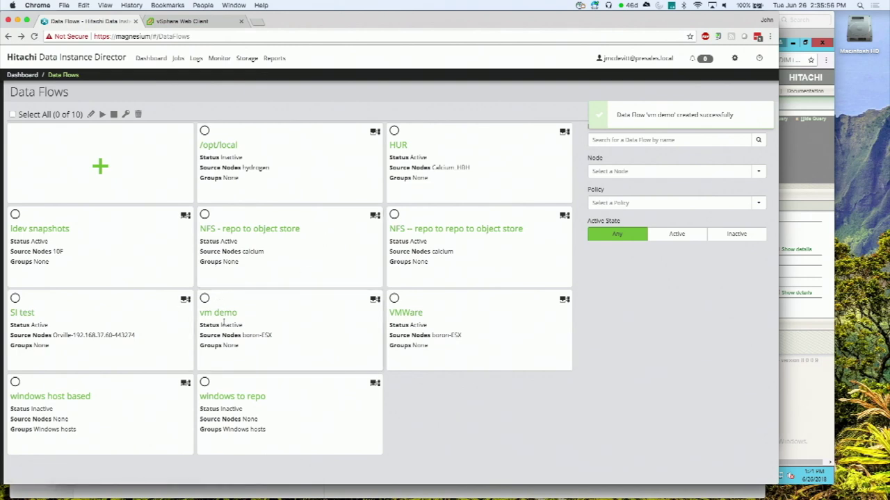
Step: Select the vm demo data flow and start its activation to compile the rules
left_click(205, 299)
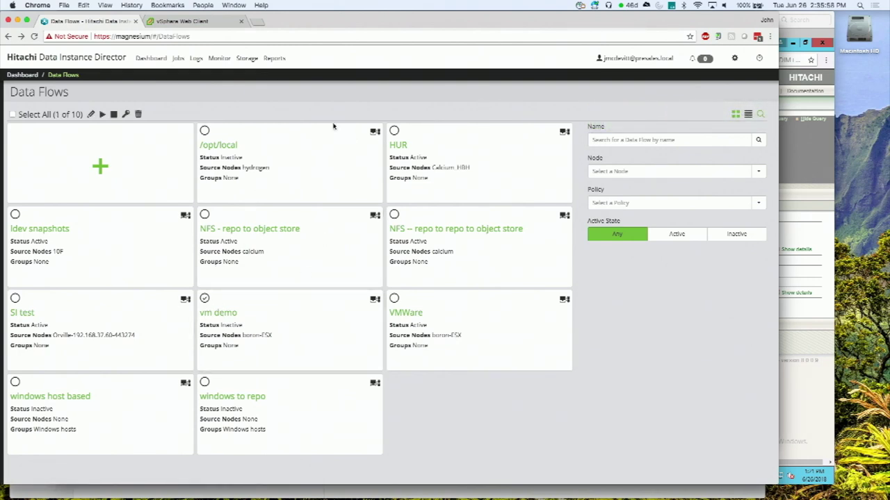
left_click(102, 116)
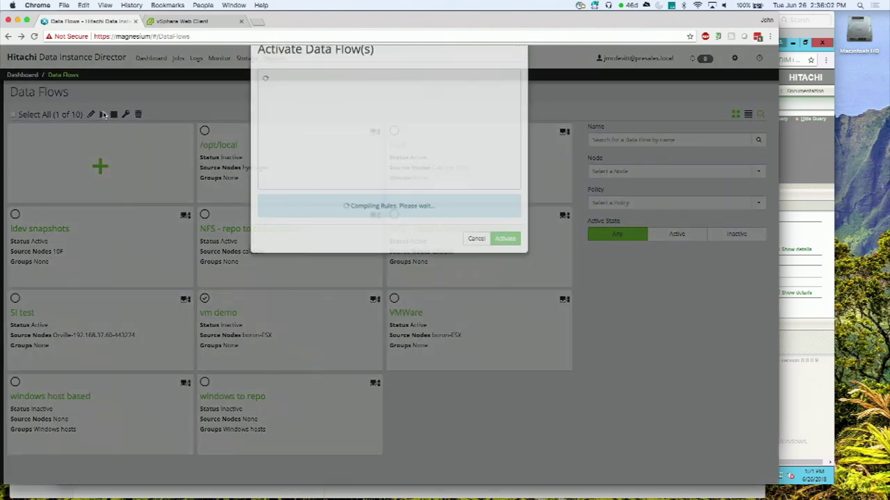